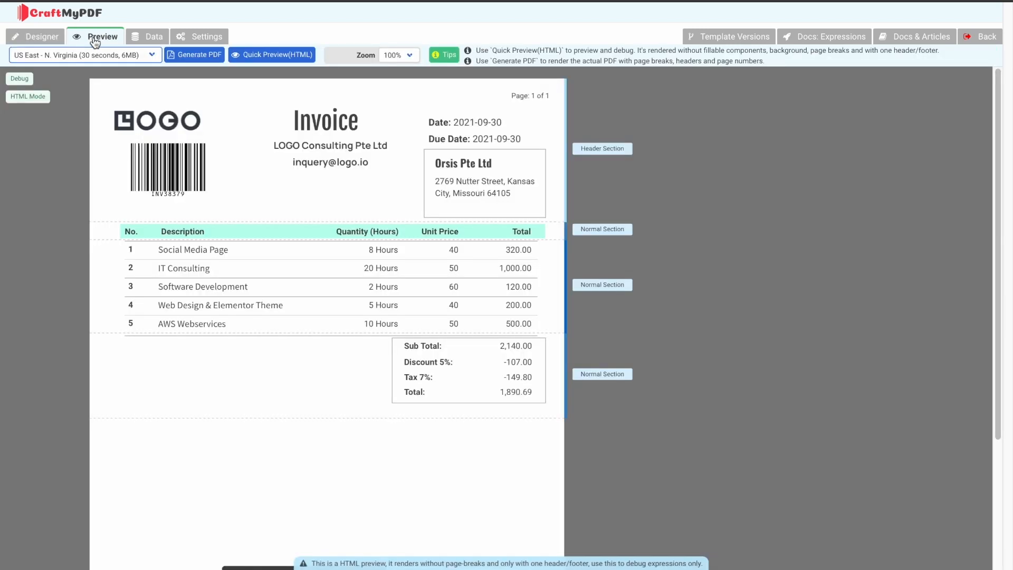
Review the invoice template's sample JSON data and its general settings.
click(139, 40)
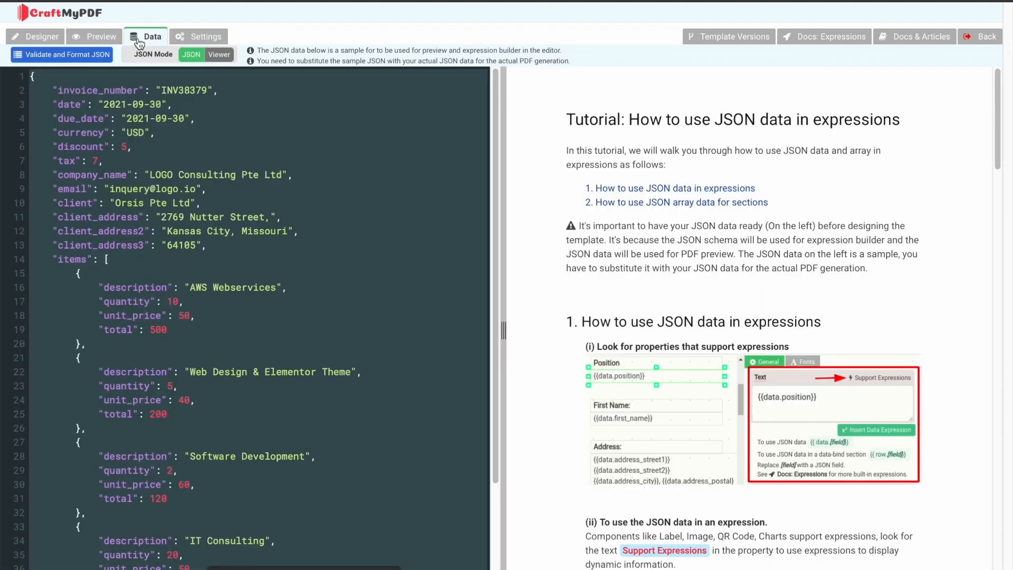
click(186, 44)
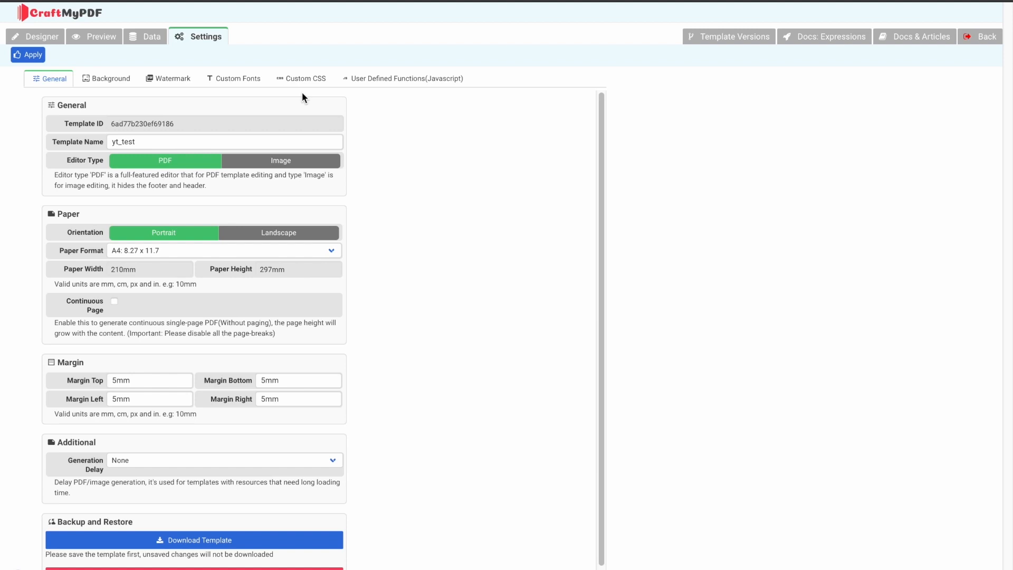
click(36, 36)
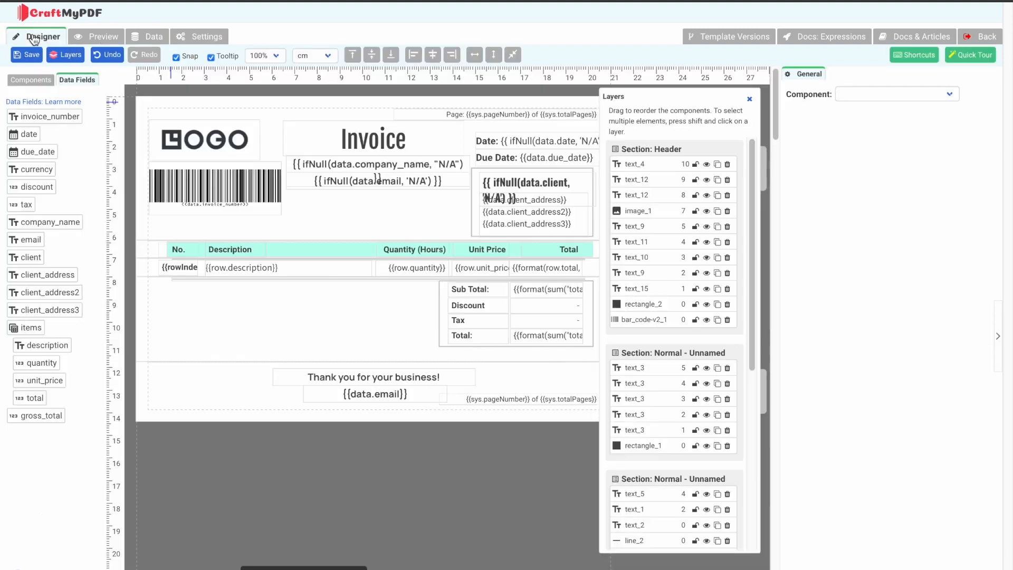
Replace all the sample JSON data with the copied JSON containing the customer, invoice and env objects.
click(139, 40)
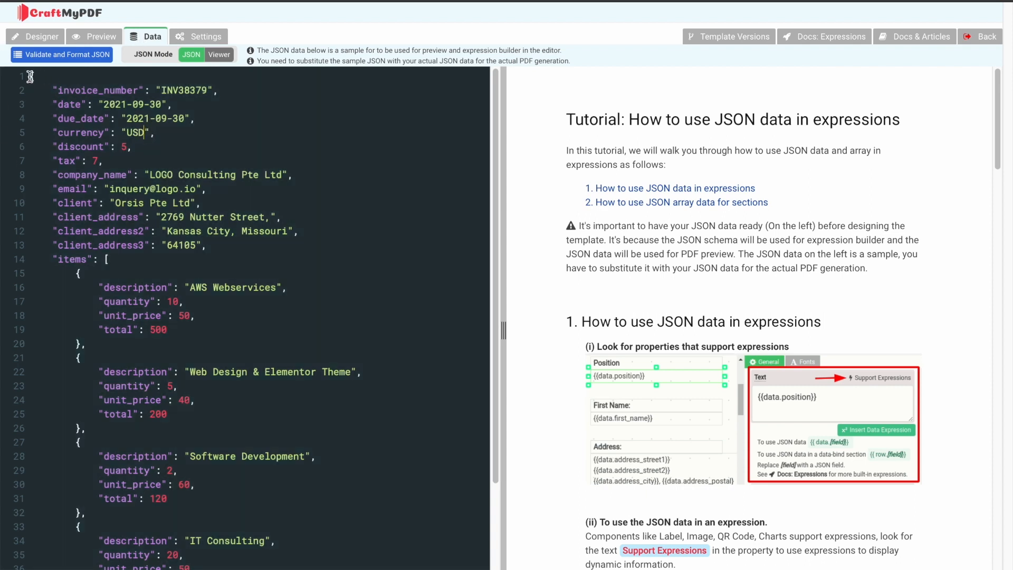
scroll(172, 455, down, 3)
key(ctrl+a)
key(BackSpace)
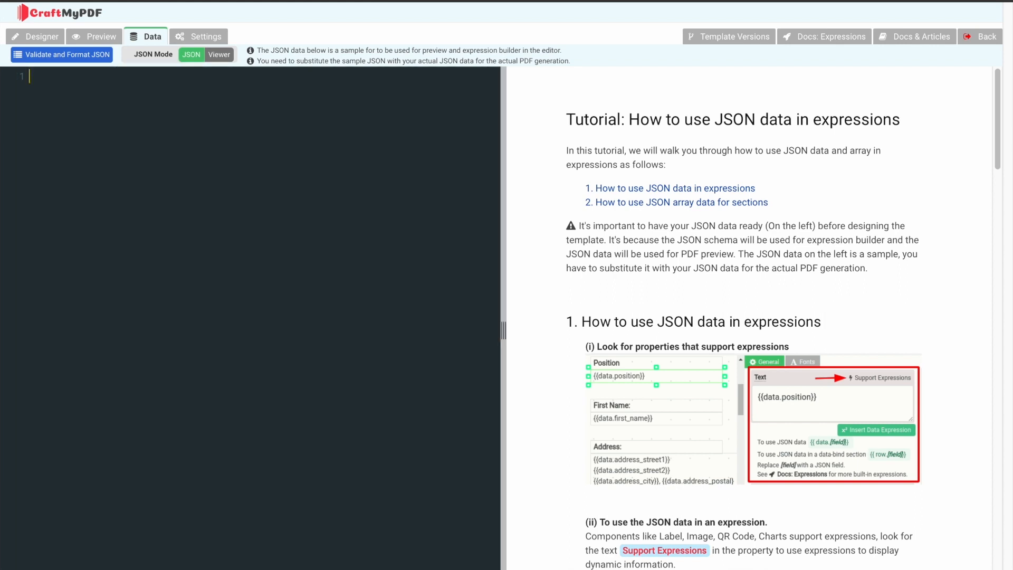
key(ctrl+v)
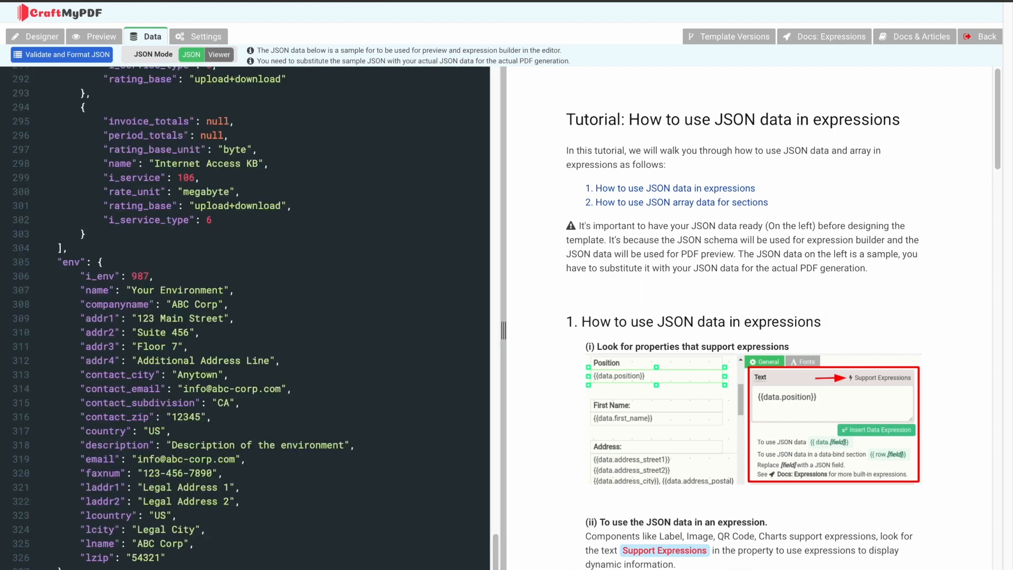
scroll(323, 323, up, 20)
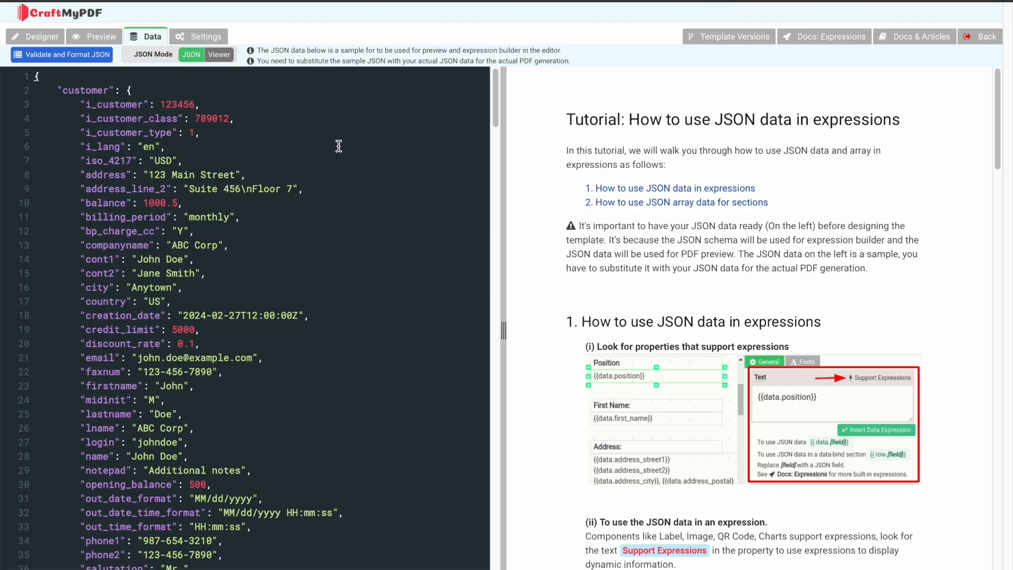
Place a text label and an image in the totals section of the design, and select the header's e-mail text.
click(35, 37)
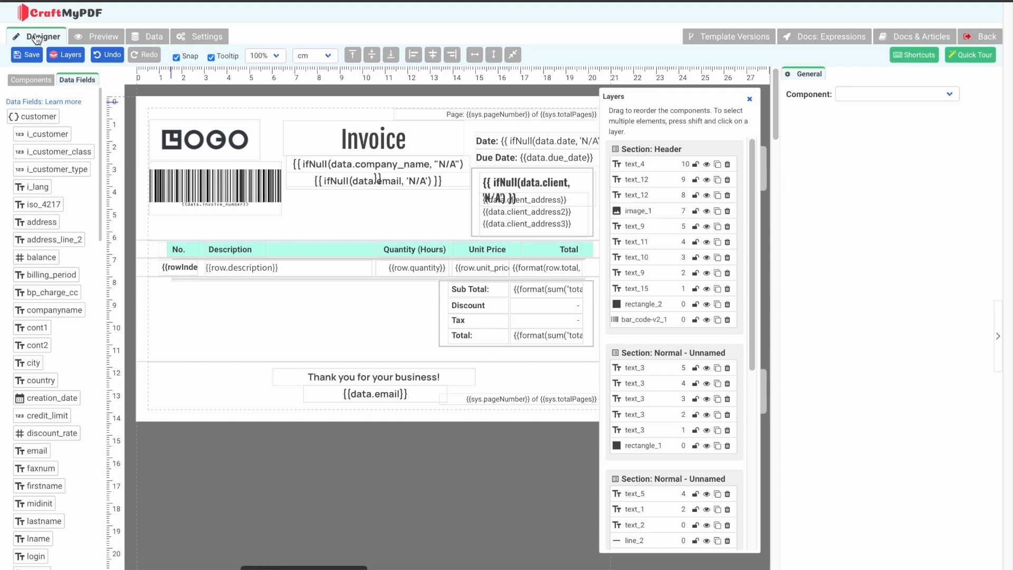
click(38, 80)
drag(30, 109, 217, 291)
drag(71, 111, 184, 314)
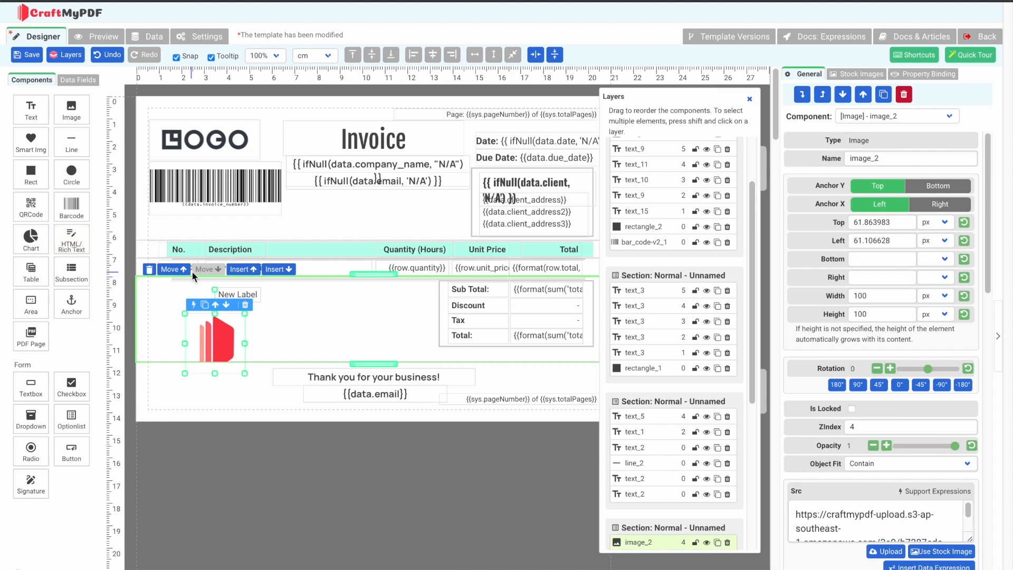
click(673, 145)
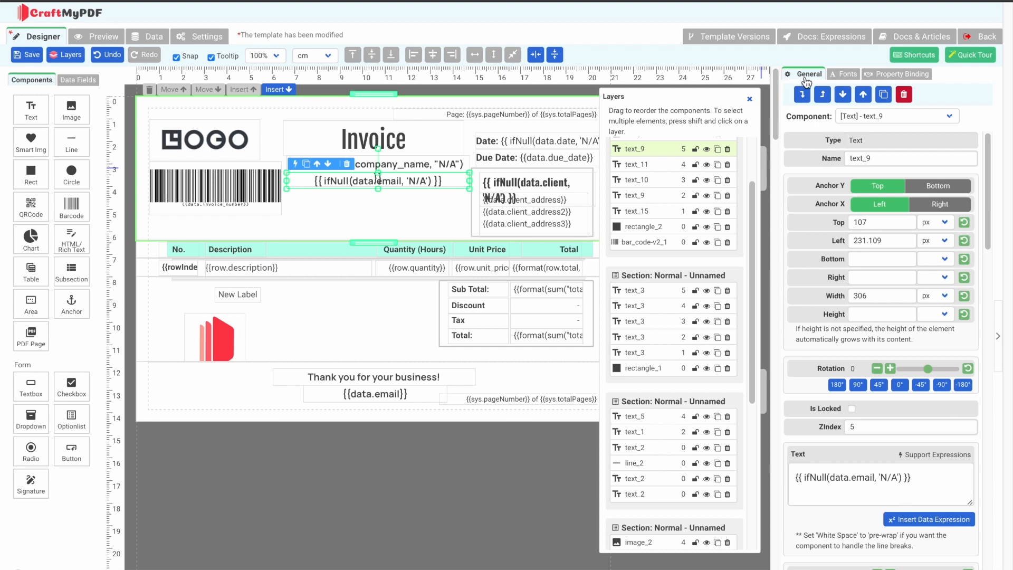
click(889, 158)
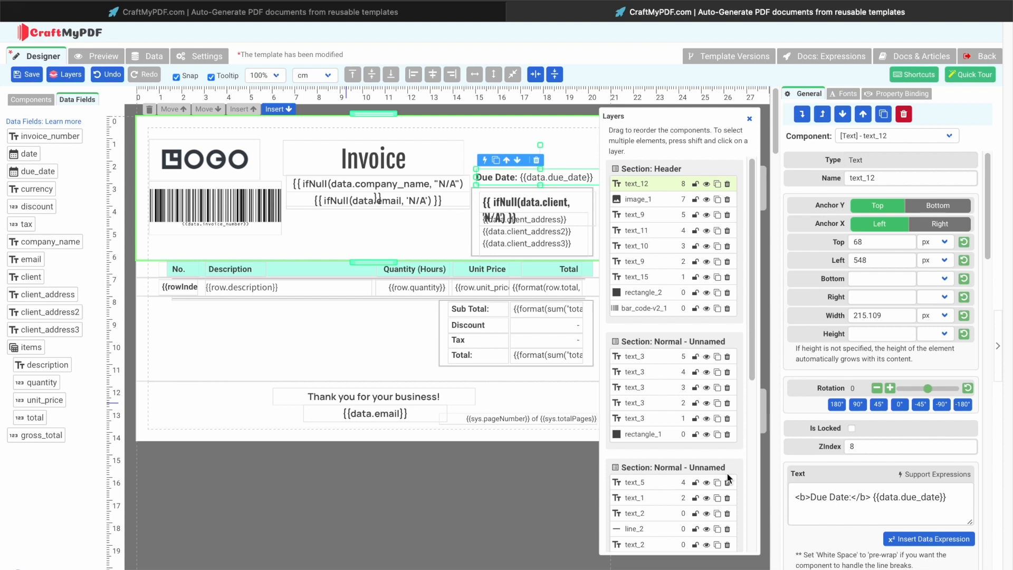
Delete the due date text and the logo image from the header section.
click(727, 183)
click(636, 304)
click(727, 184)
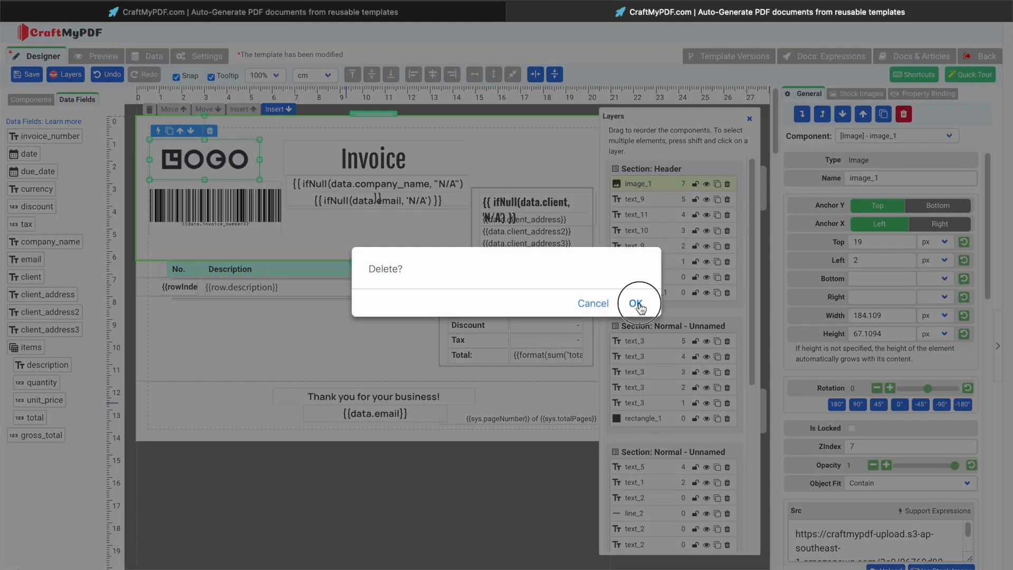
click(636, 304)
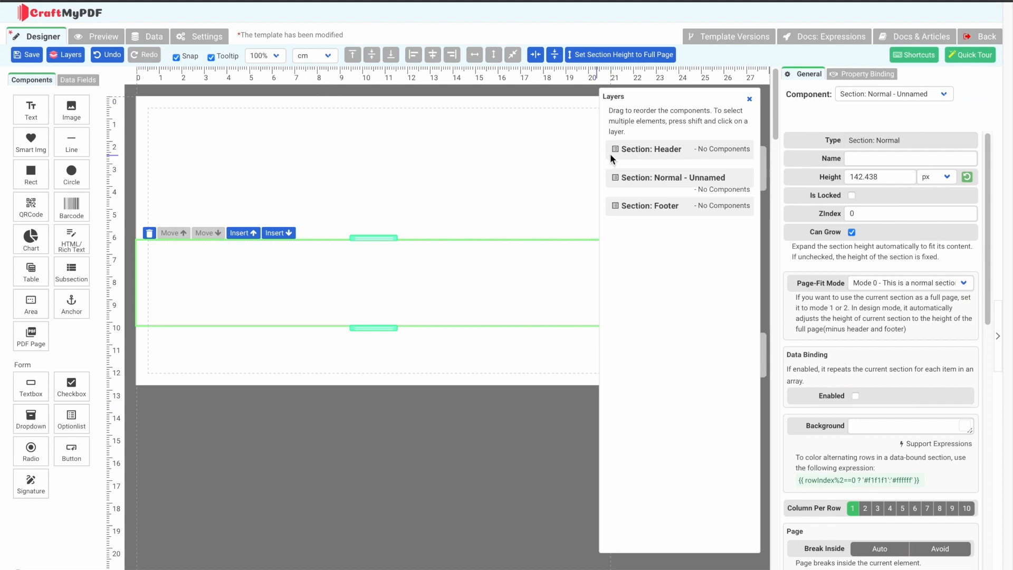
Examine the properties of the empty header, footer and normal sections.
click(649, 152)
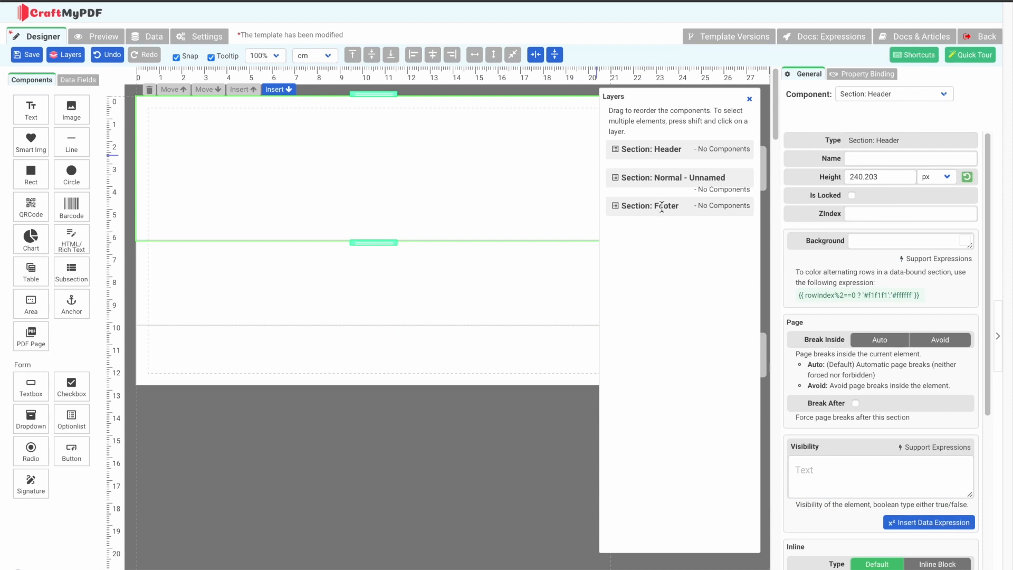
click(657, 206)
click(665, 178)
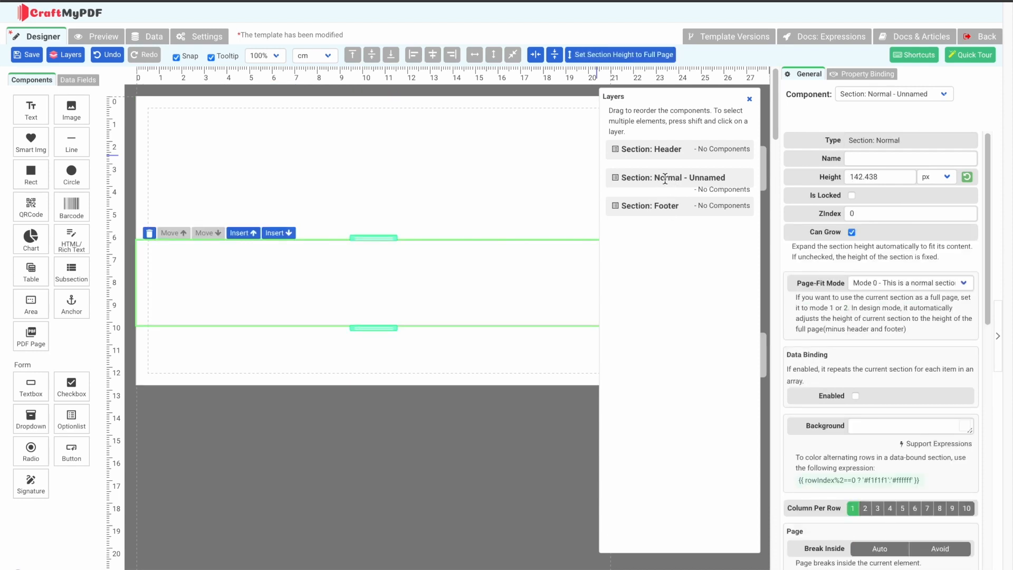
Add an image component near the header section's upper left corner and name it "logo".
click(666, 149)
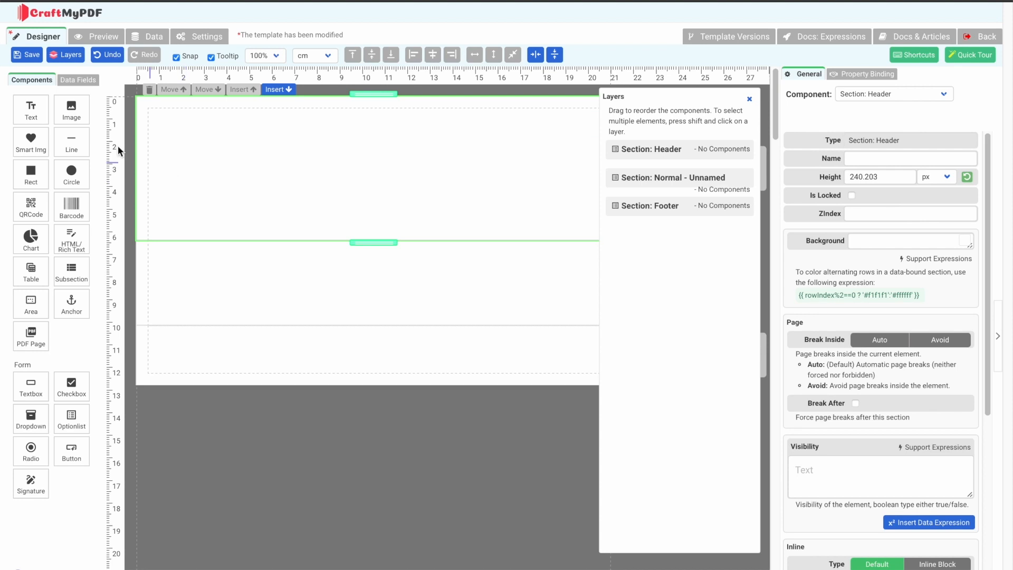
drag(71, 109, 176, 136)
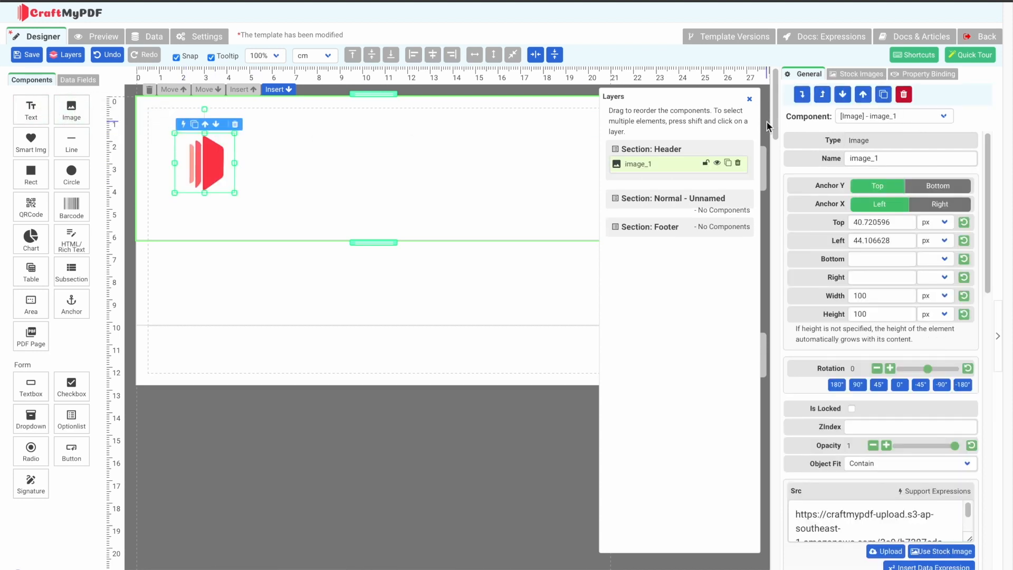
click(866, 160)
double_click(866, 160)
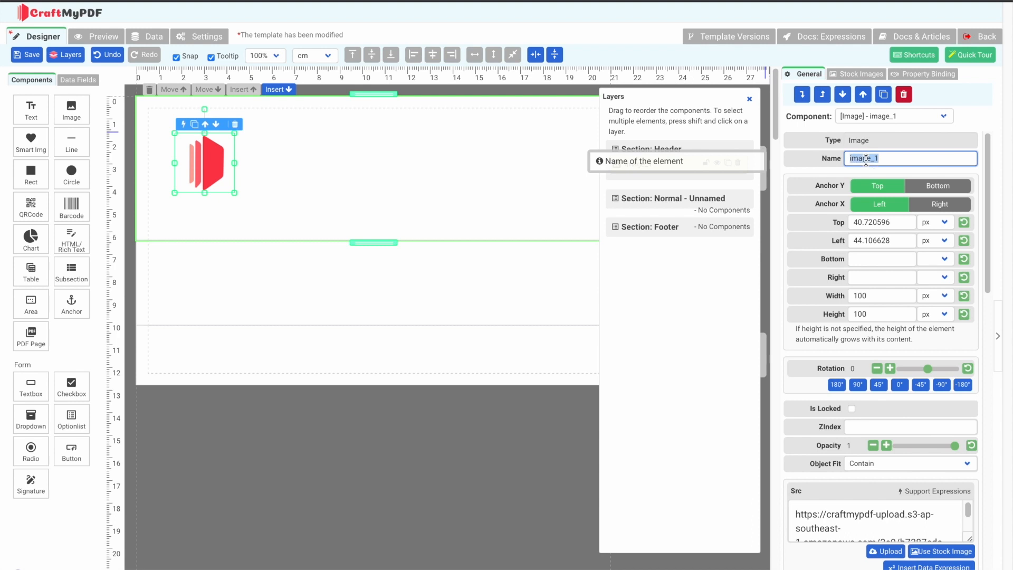
text(logo)
Upload PortaOne-brand-asset--logo-color-horizontal.jpg as the logo image's source and widen the image on both sides.
click(896, 551)
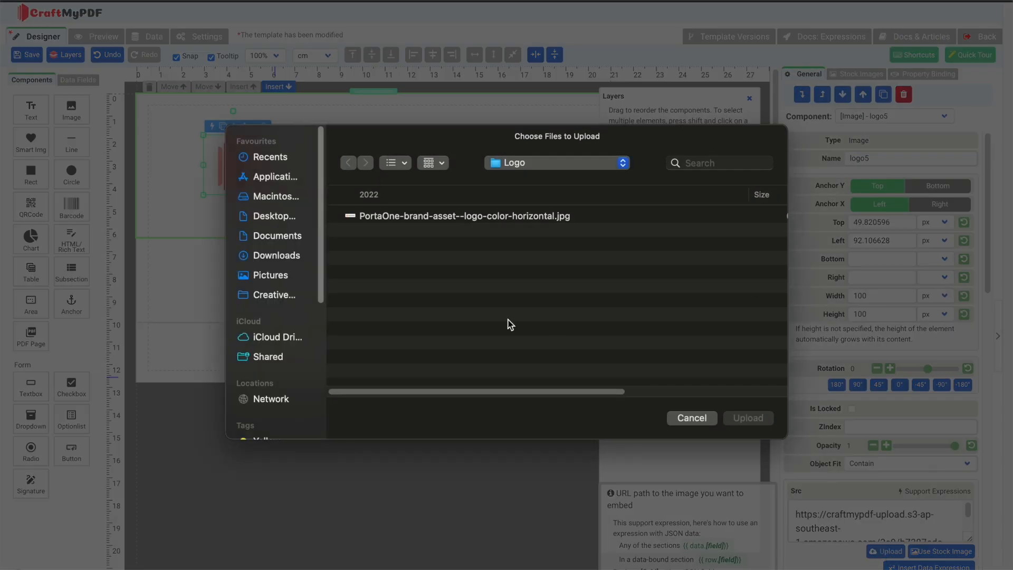
double_click(490, 216)
drag(209, 168, 162, 168)
drag(265, 167, 279, 165)
Add a text component below the logo in the header and name it "invoice number".
drag(32, 110, 179, 223)
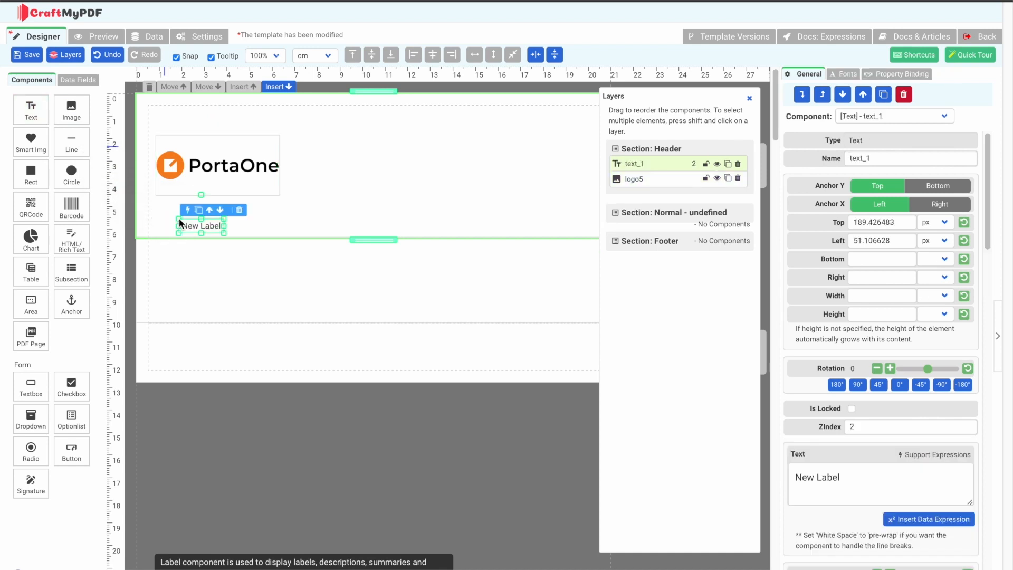
double_click(884, 157)
text(invoice number)
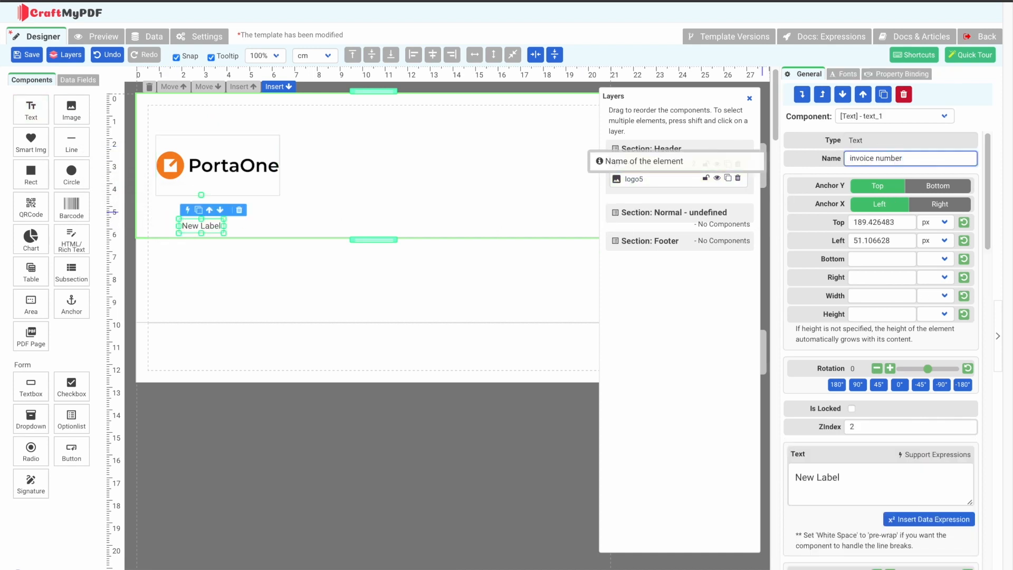
Set the invoice number component's text to "Invoice" followed by the data expression {{ data.invoice.invoice_number }}.
double_click(818, 480)
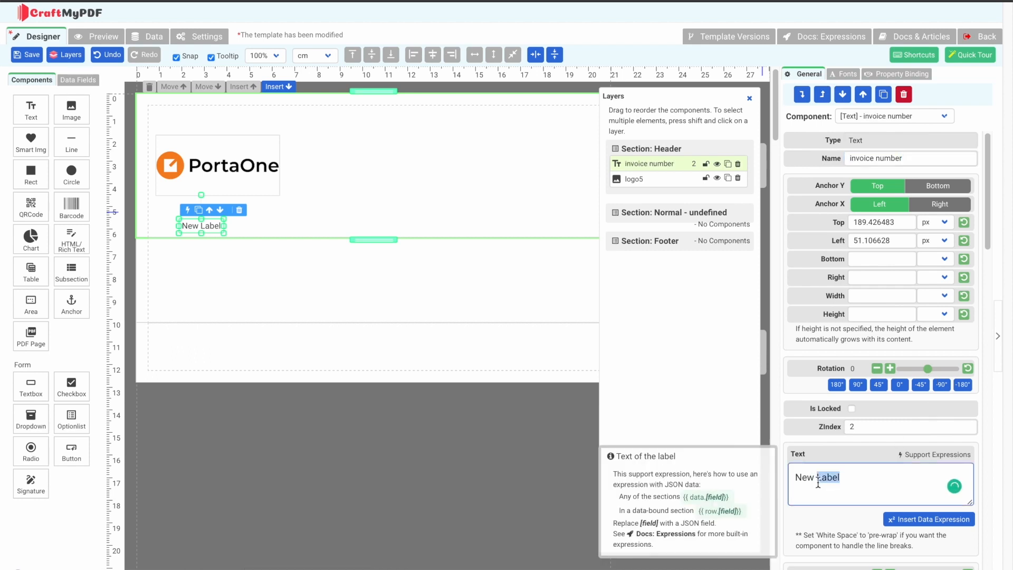
drag(861, 481, 774, 483)
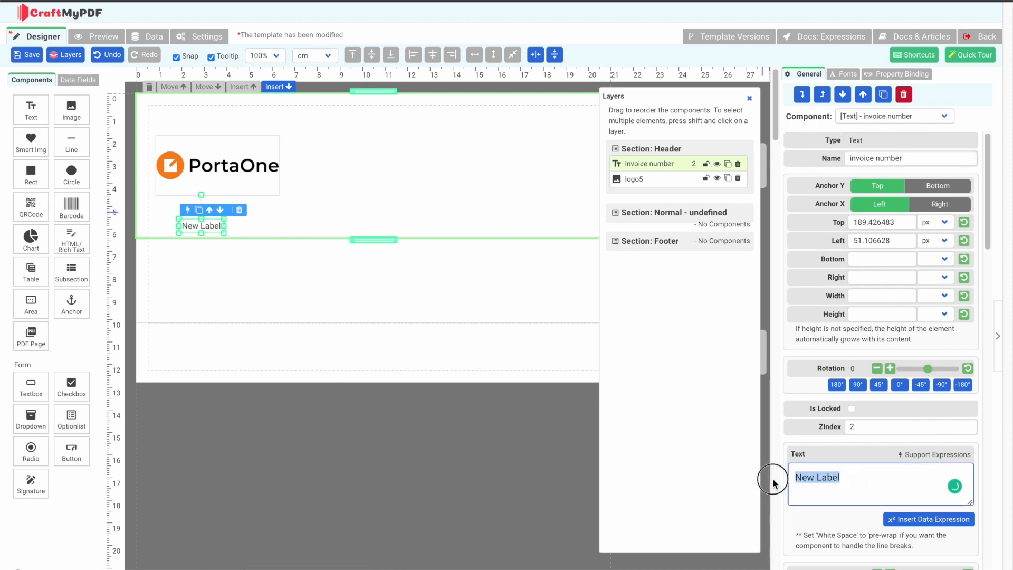
text(Invoice)
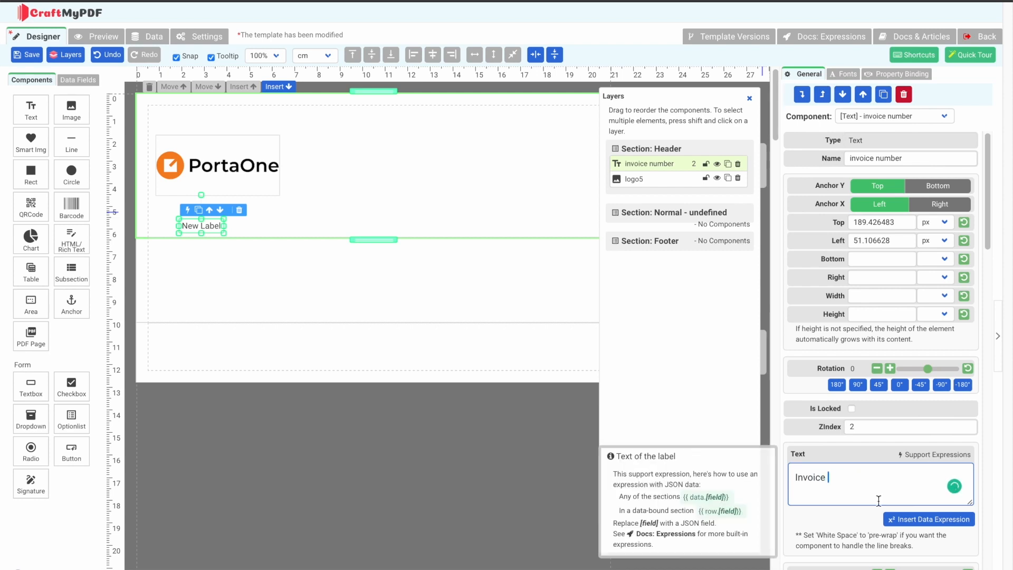
click(908, 519)
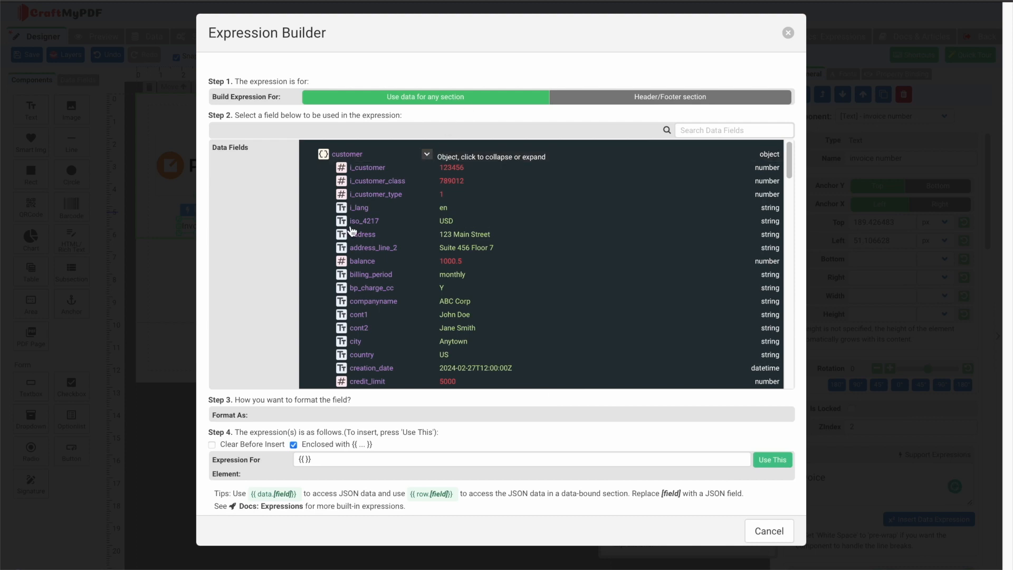
click(424, 157)
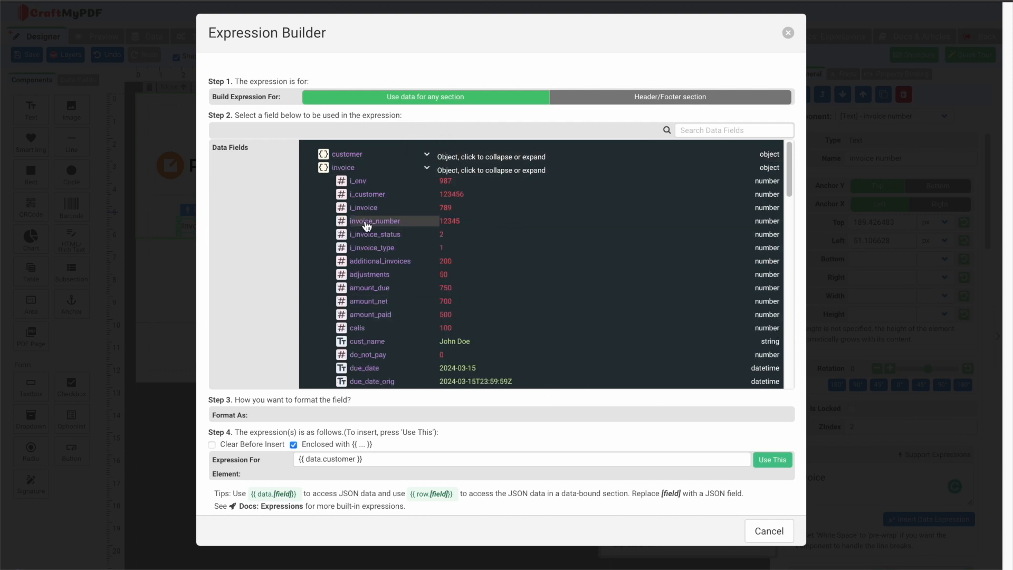
click(371, 227)
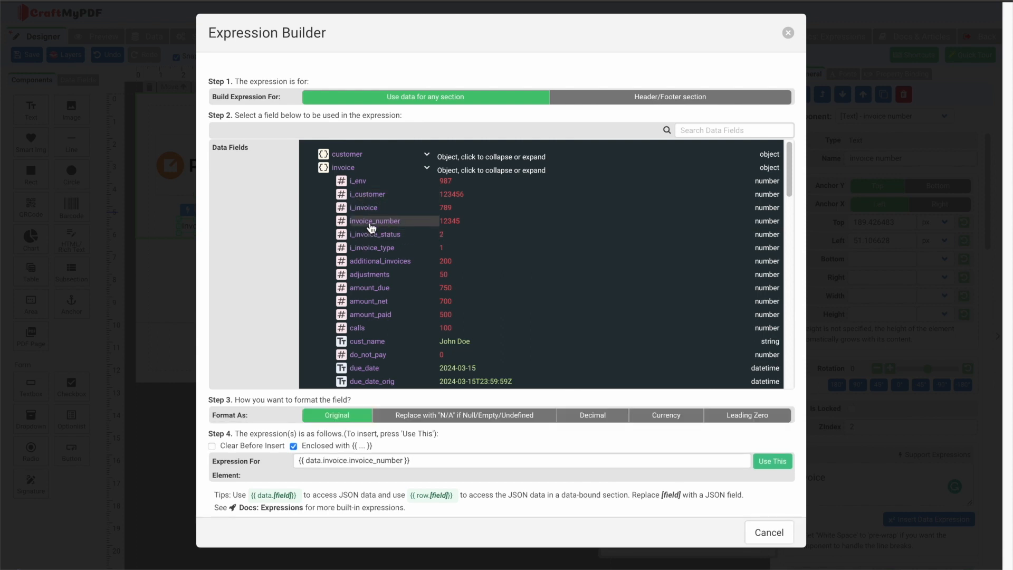
click(775, 462)
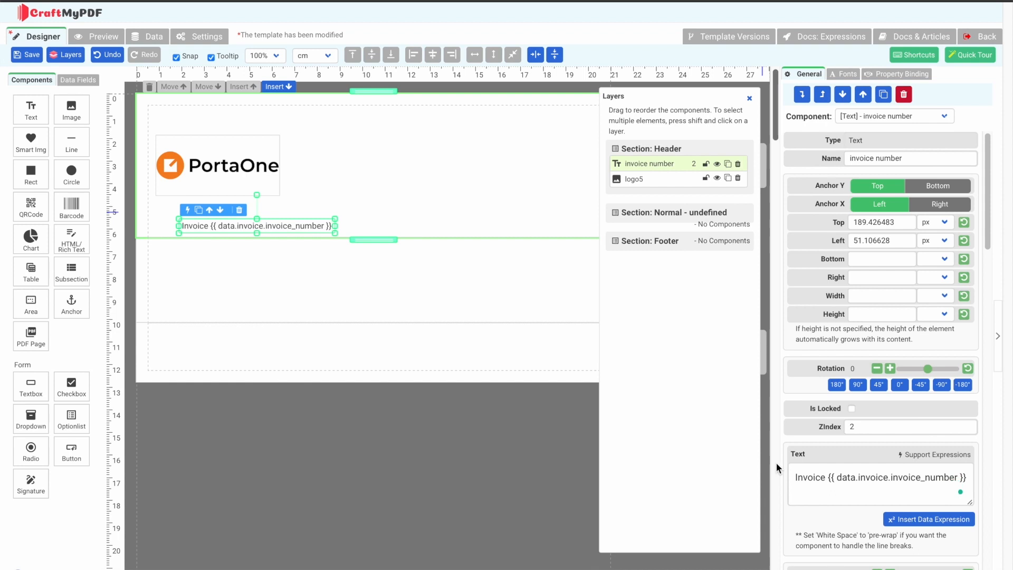
Insert a colon after the word "Invoice" in the invoice number text.
click(825, 477)
key(Home)
text(:)
key(BackSpace)
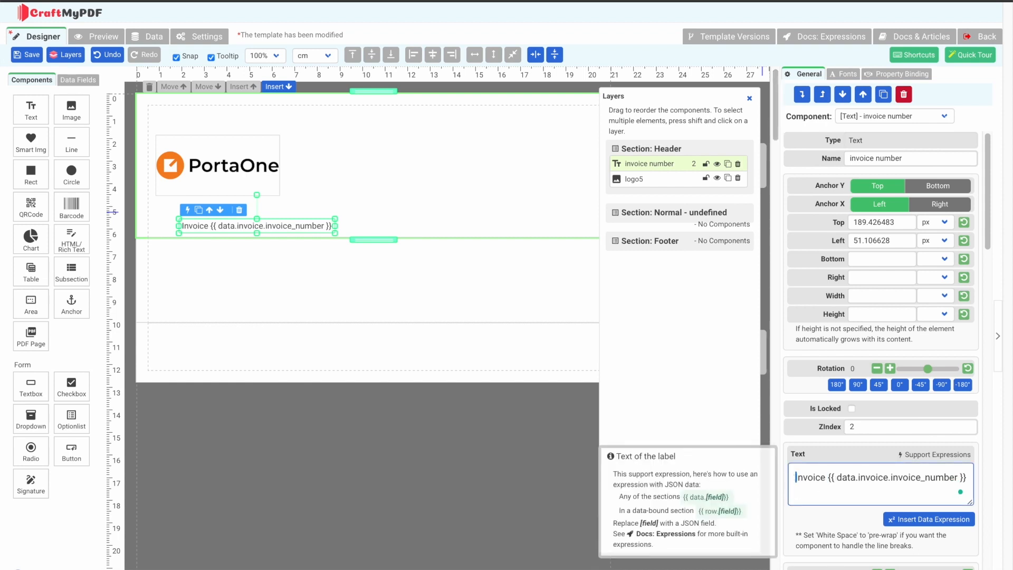
click(824, 478)
text(:)
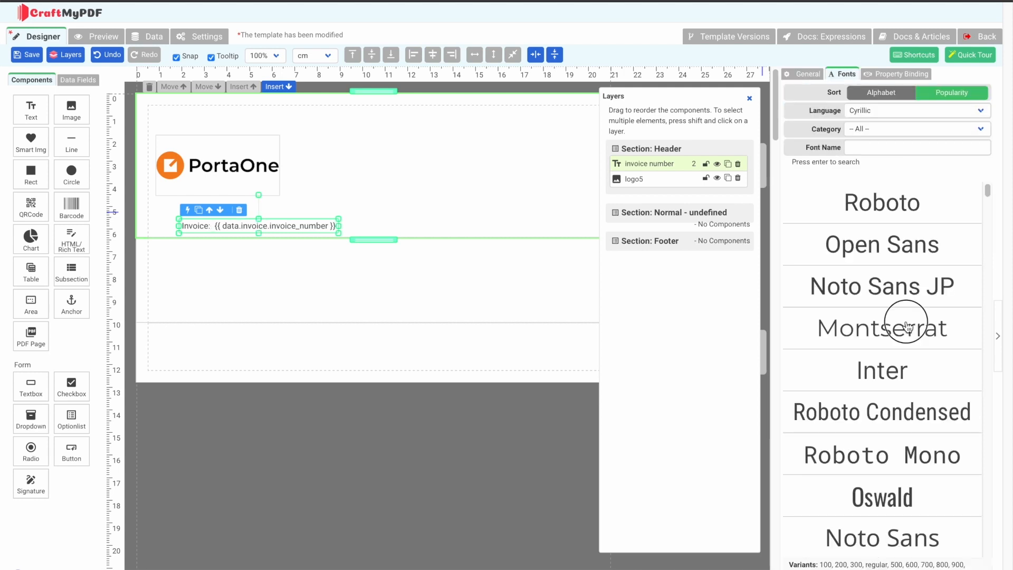
Set the invoice number text's font to Montserrat and its size to 18px.
click(907, 328)
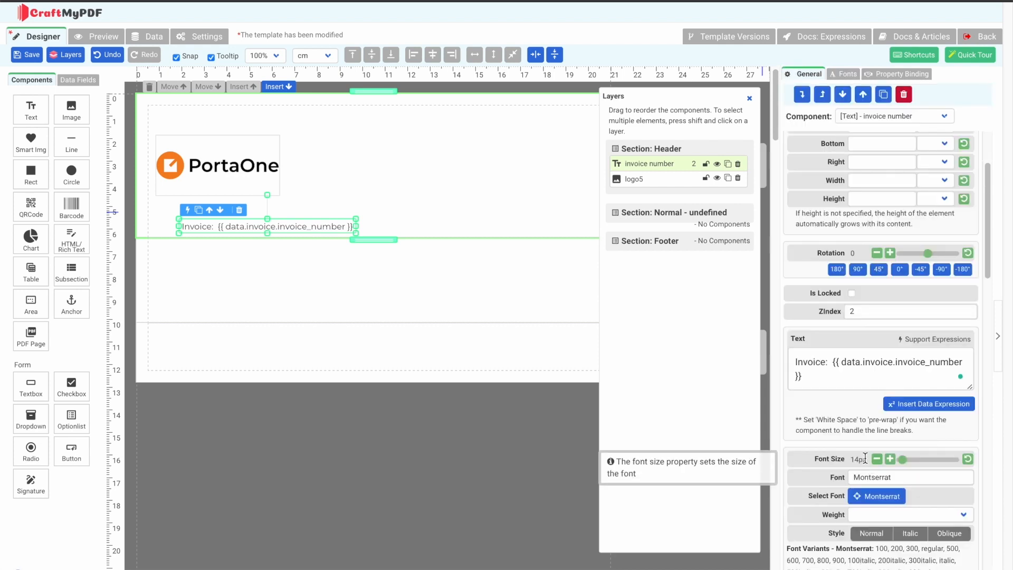
click(890, 459)
click(890, 459)
click(890, 459)
click(890, 459)
Enlarge the invoice number text box to about 431 px wide and 44 px high, and preview the template.
drag(180, 227, 152, 227)
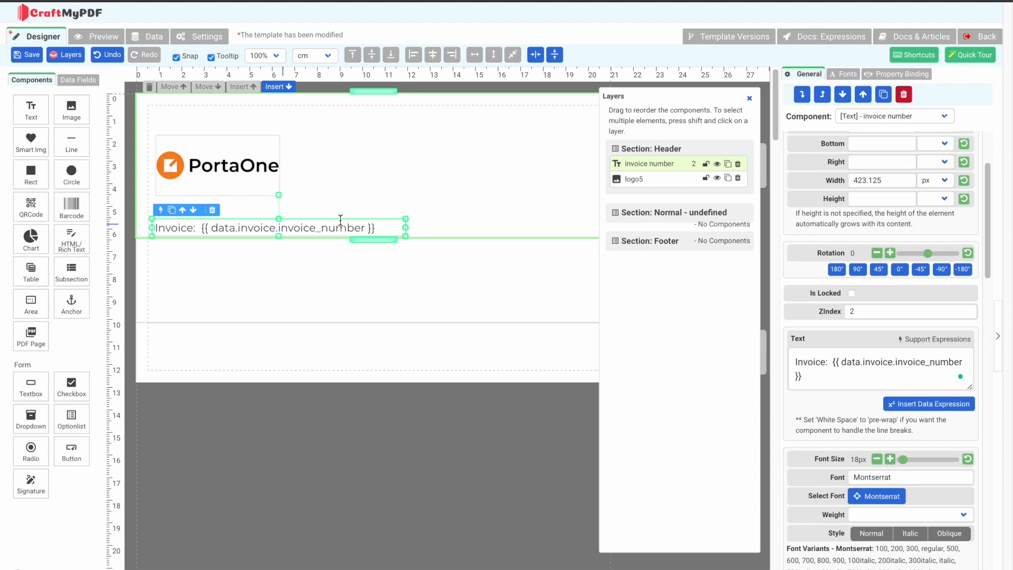
drag(405, 228, 410, 227)
drag(281, 219, 281, 210)
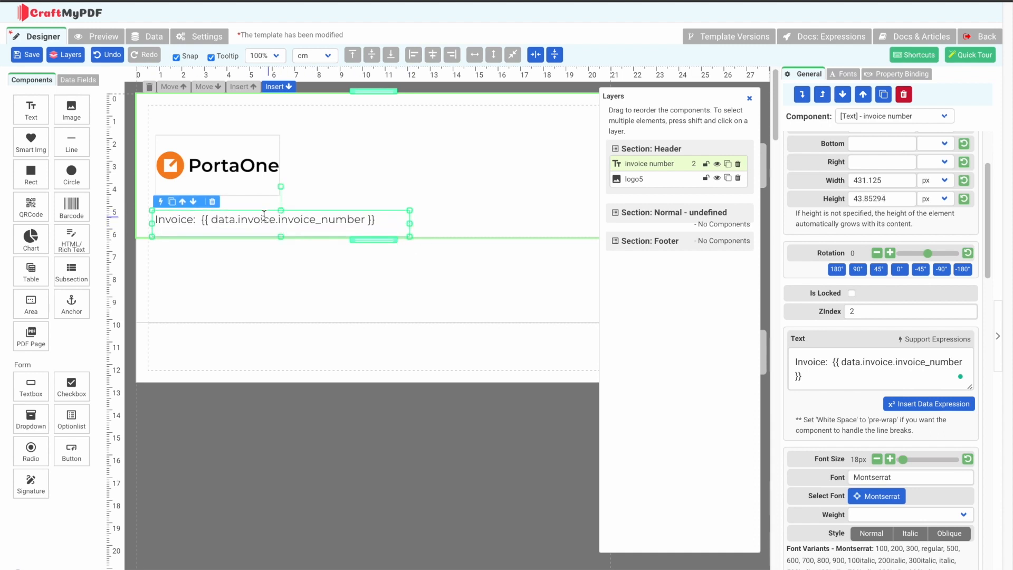
click(111, 38)
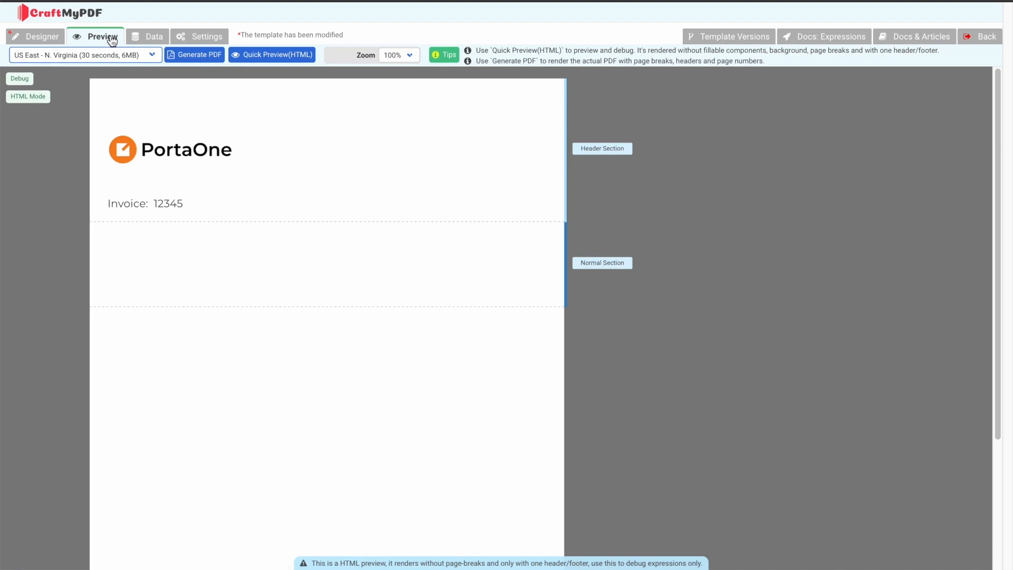
Return to the design and add a text component near the header section's upper right corner.
click(40, 37)
drag(31, 108, 480, 119)
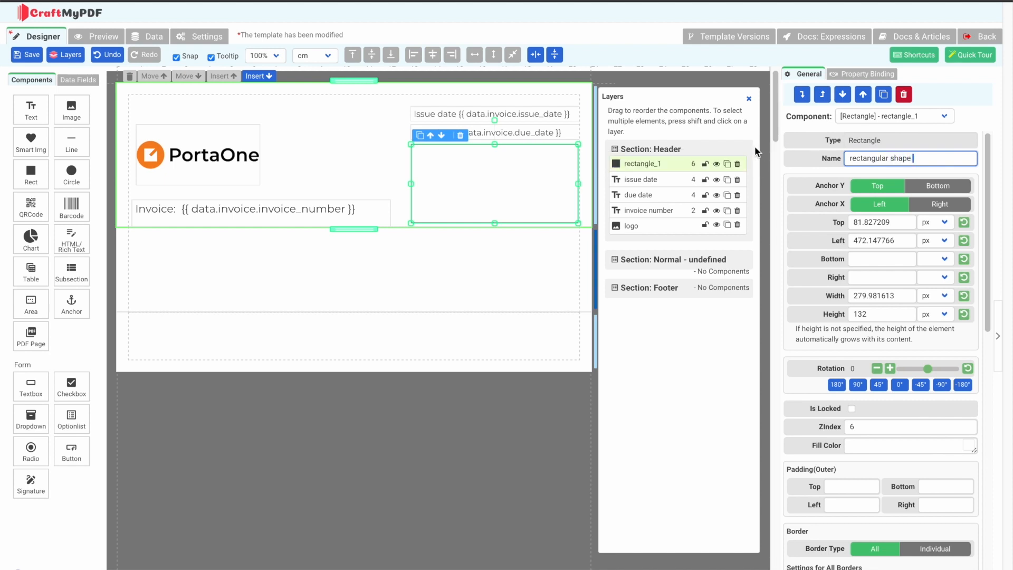
Add a "company info" text inside the header rectangle with the customer company name and address expressions, about 269 by 115 px, and preview the template.
drag(30, 110, 428, 166)
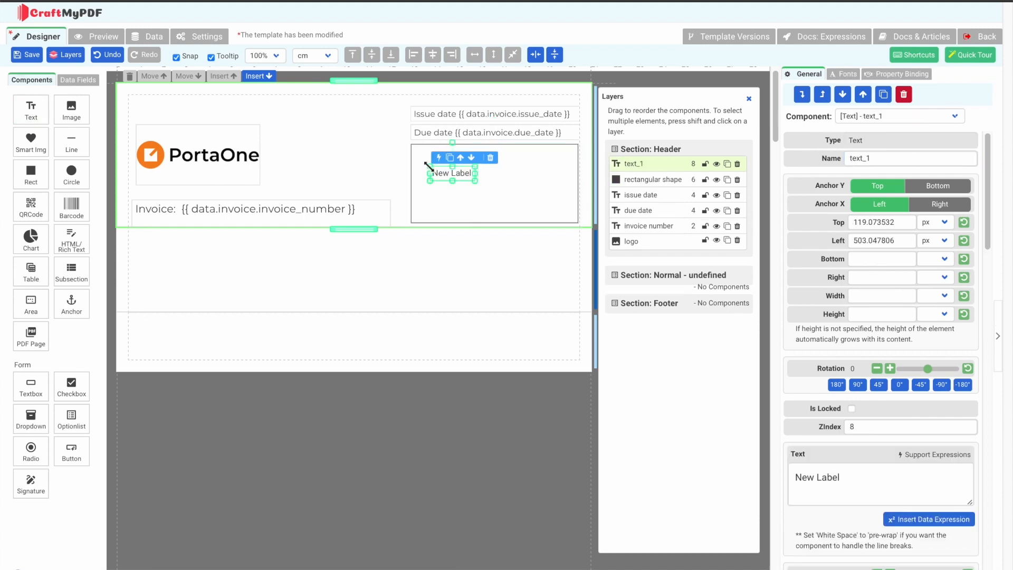
click(496, 209)
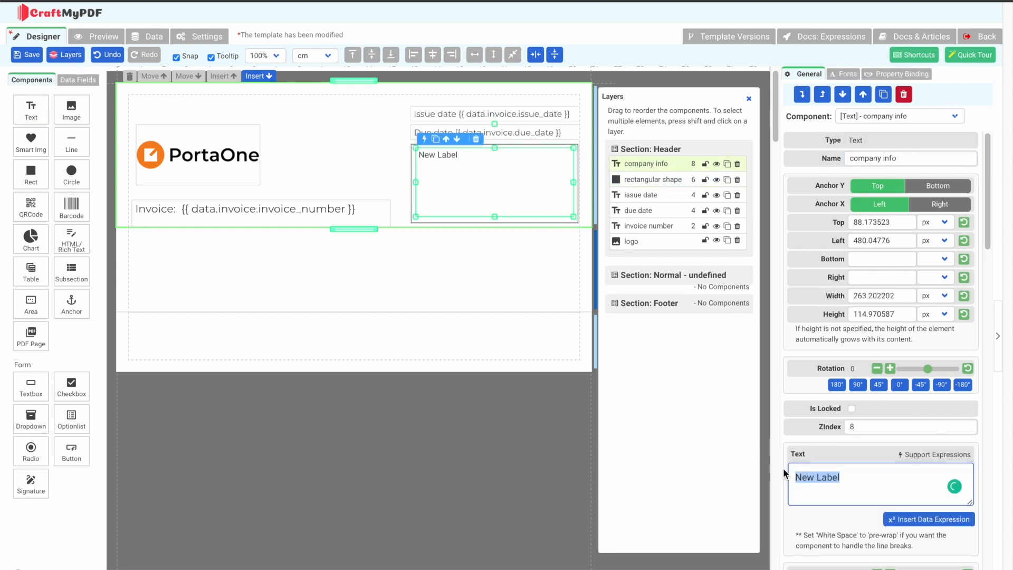
key(ctrl+v)
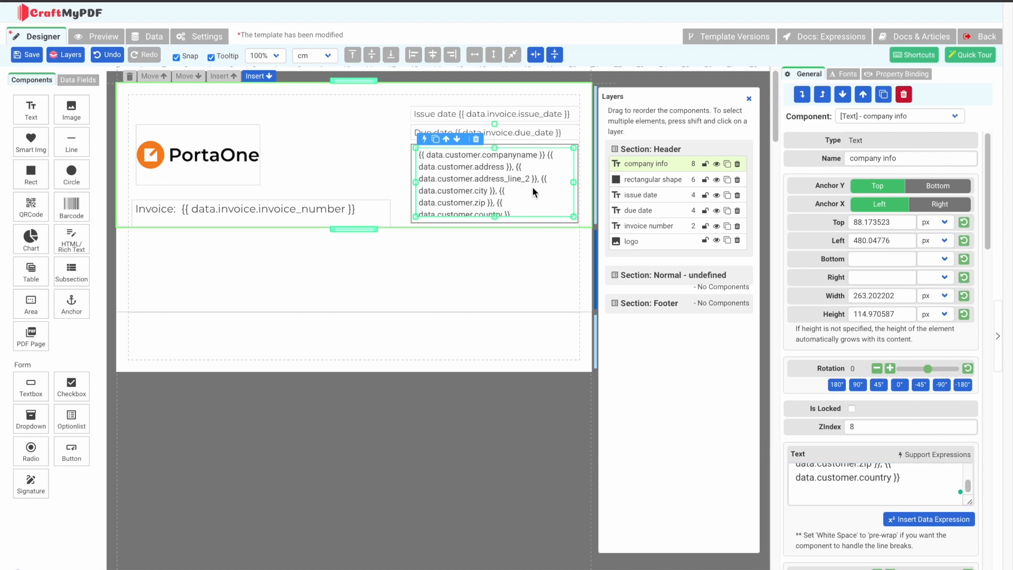
drag(573, 212, 573, 215)
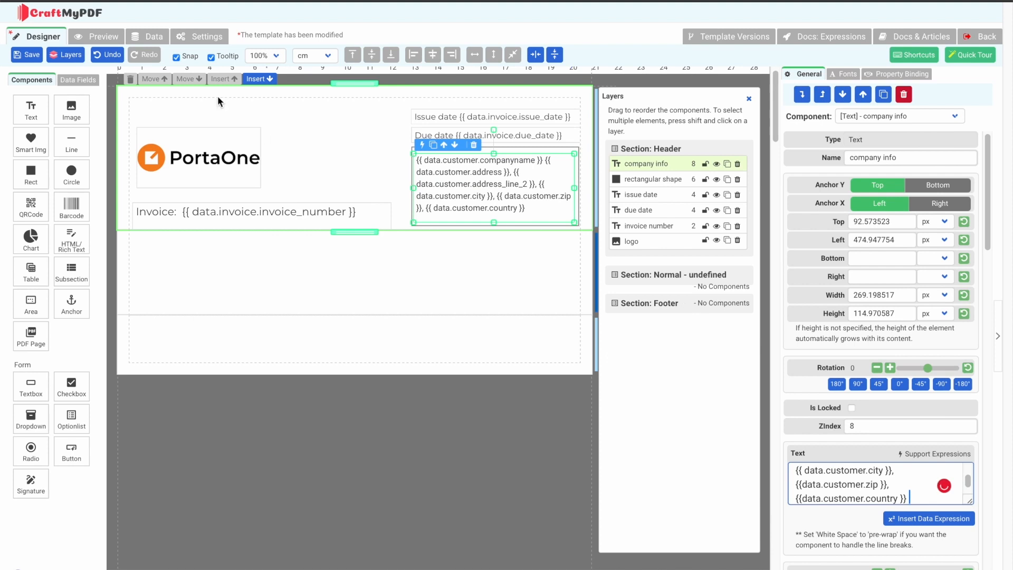
click(117, 37)
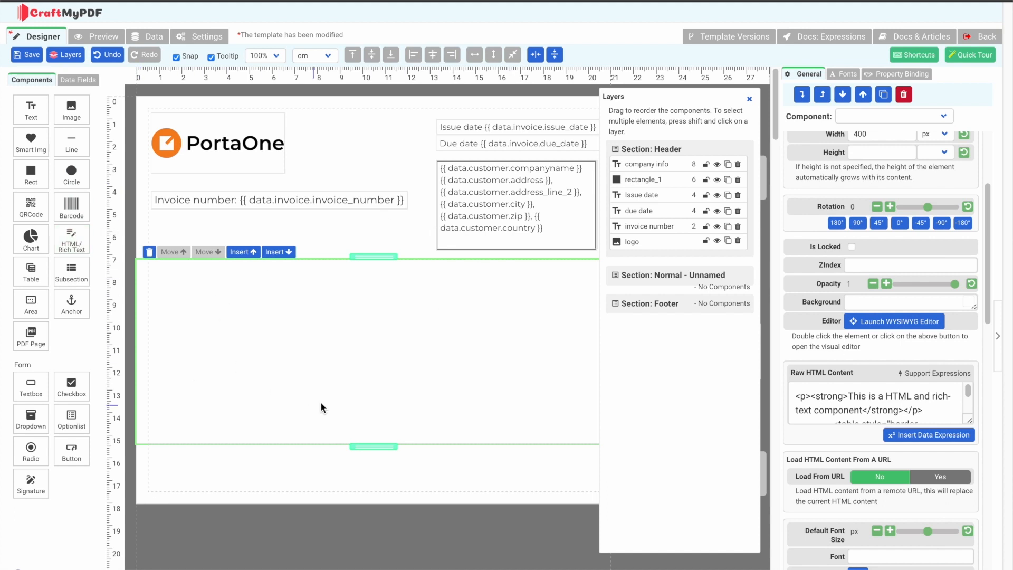
Add an HTML/rich-text component to the normal section and open it in the WYSIWYG editor.
click(687, 279)
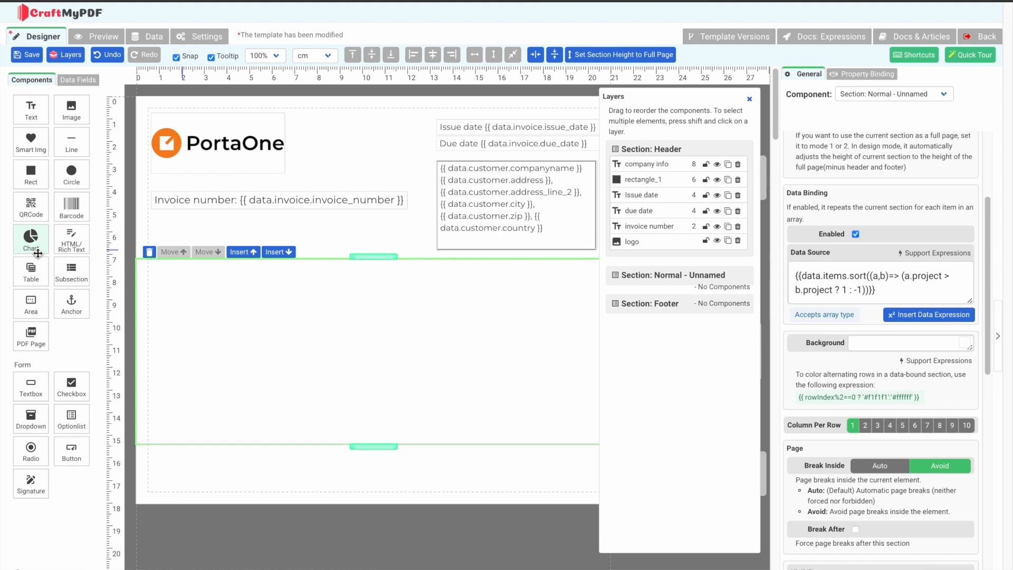
drag(62, 242, 217, 279)
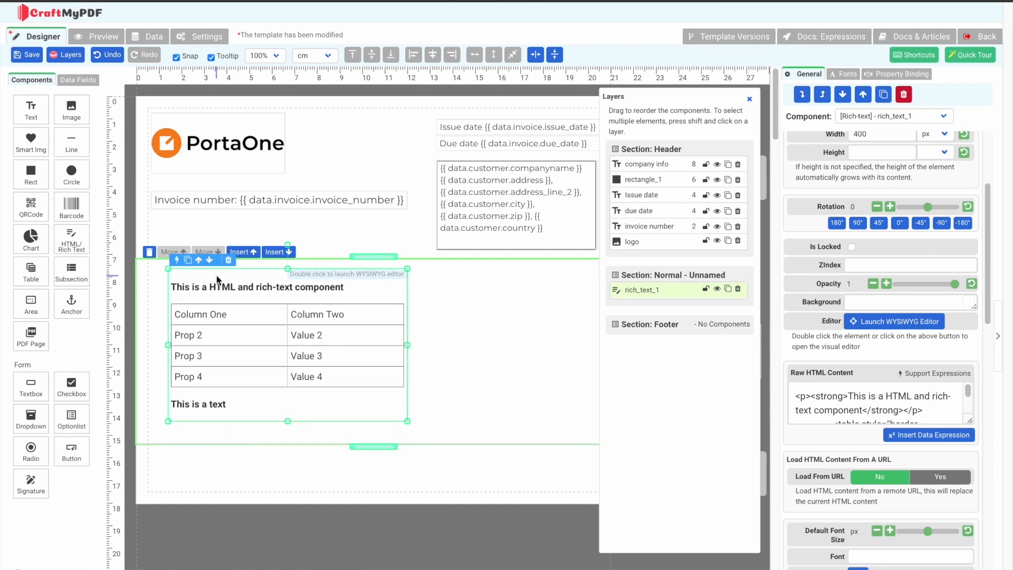
double_click(217, 276)
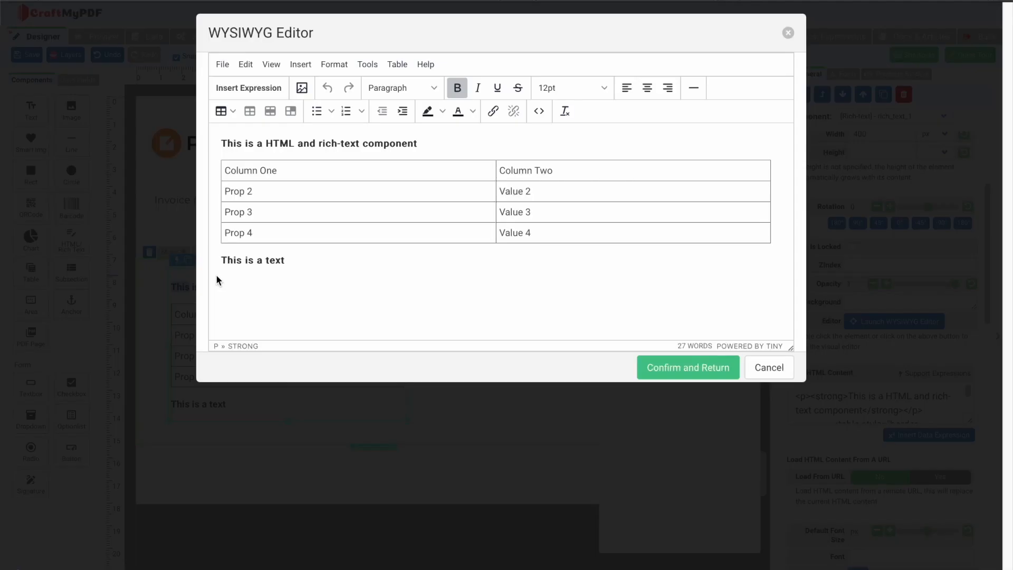
Replace the rich-text heading with "From {{ data.invoice.period_from }} to {{ data.invoice.period_to }}", using data expressions for any section.
triple_click(313, 143)
text(From)
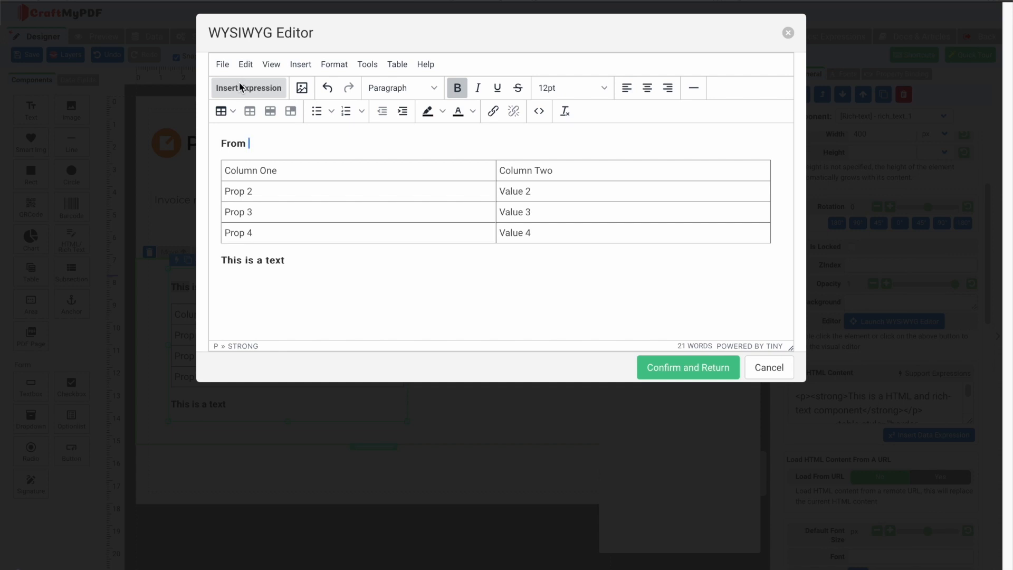
click(240, 87)
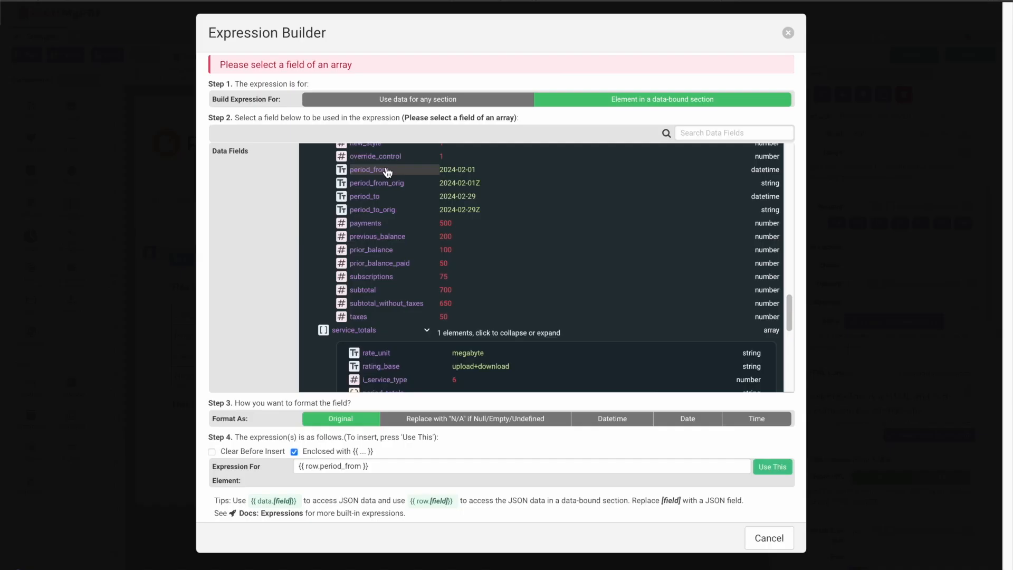
click(391, 102)
click(372, 168)
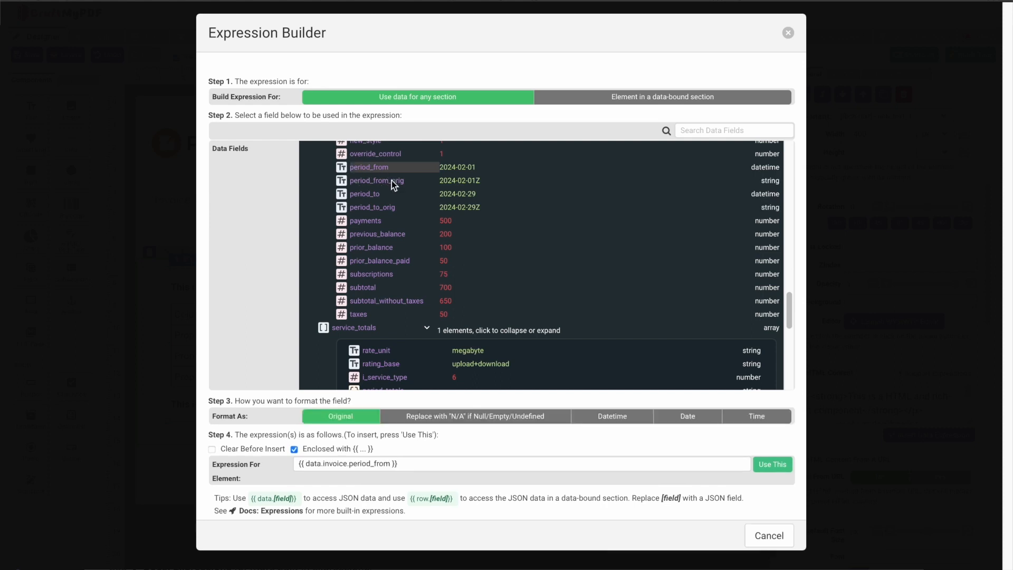
click(773, 463)
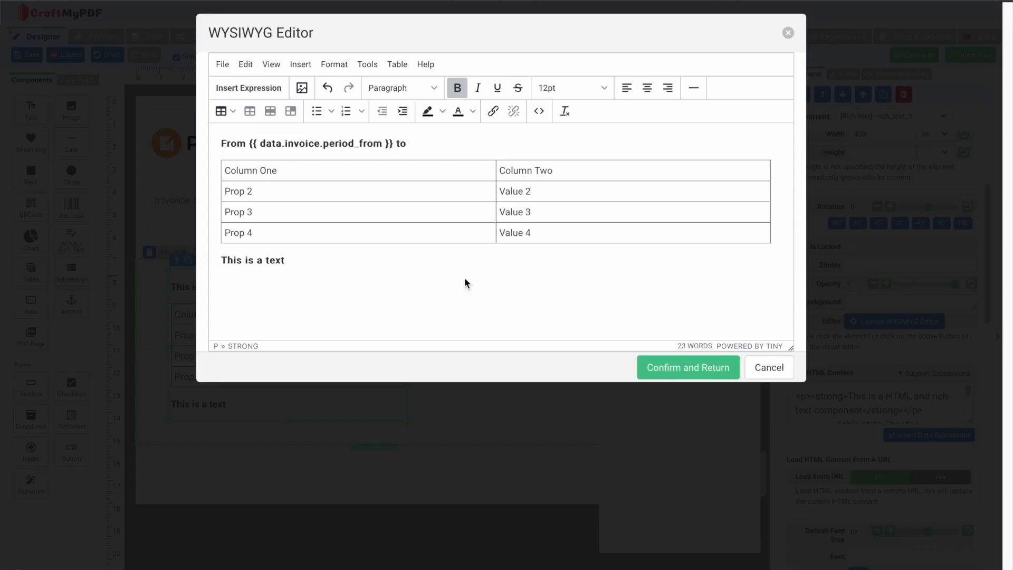
click(272, 87)
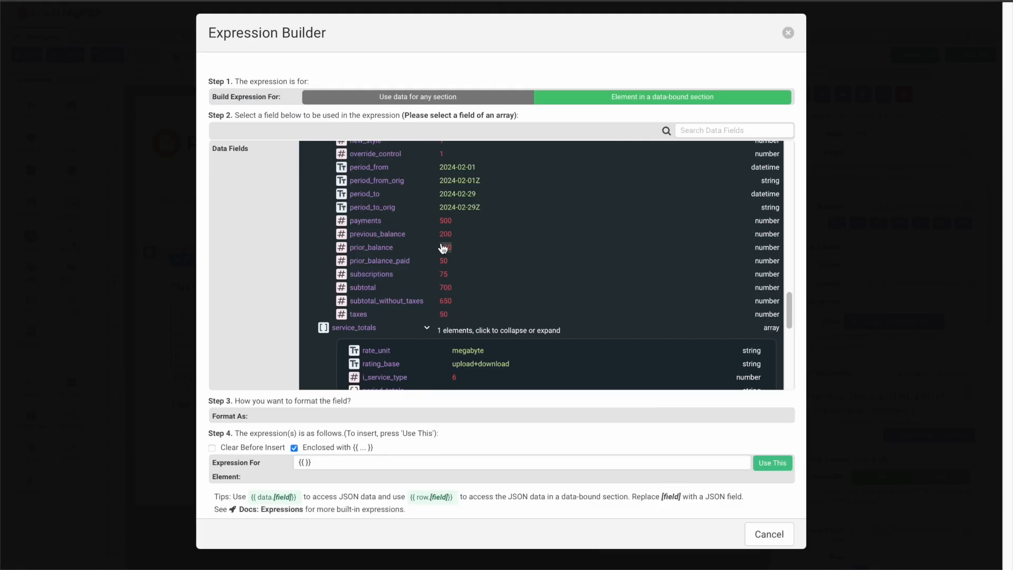
click(393, 195)
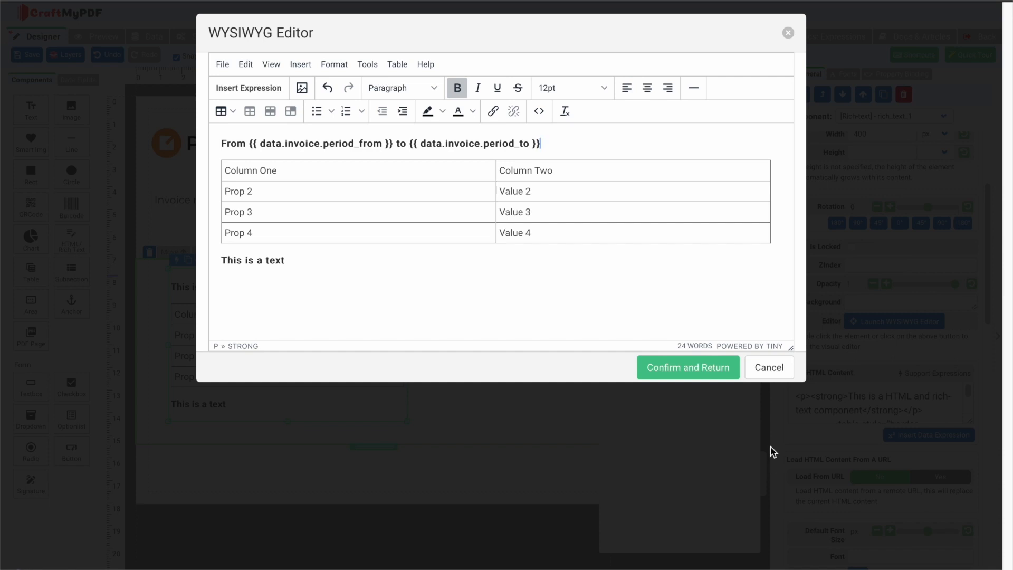
Set the table's header cells to "Item" and "Amount, {{ data.customer.iso_4217 }}" and make them bold.
triple_click(251, 170)
text(Item)
triple_click(532, 170)
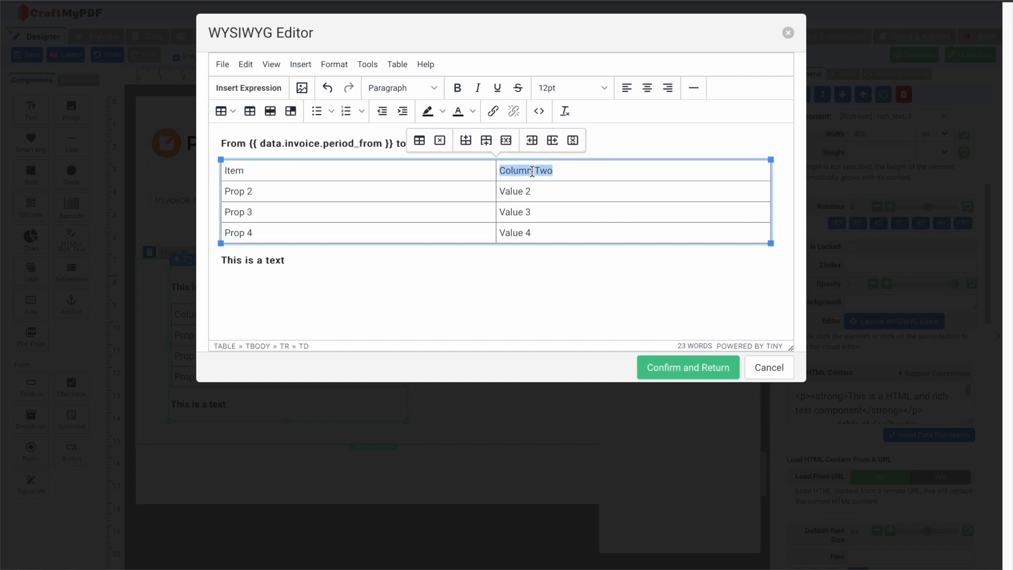
text(Amou)
text(nt, {{ data.customer.iso_4217)
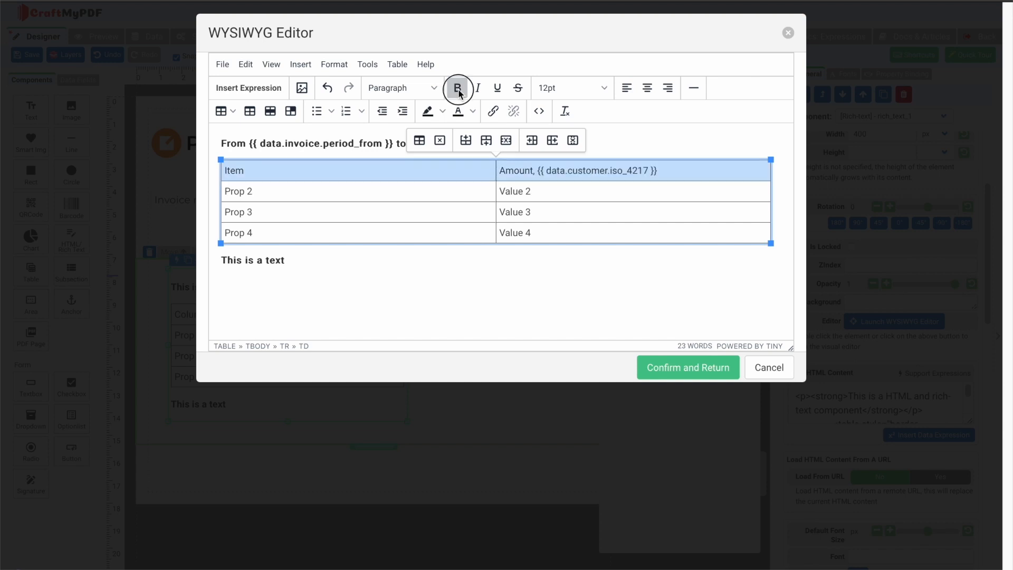
click(458, 88)
Label the table rows Subscriptions, Measured services, Manual charges, Payments and Invoice total, inserting two extra rows below for the last two.
click(361, 195)
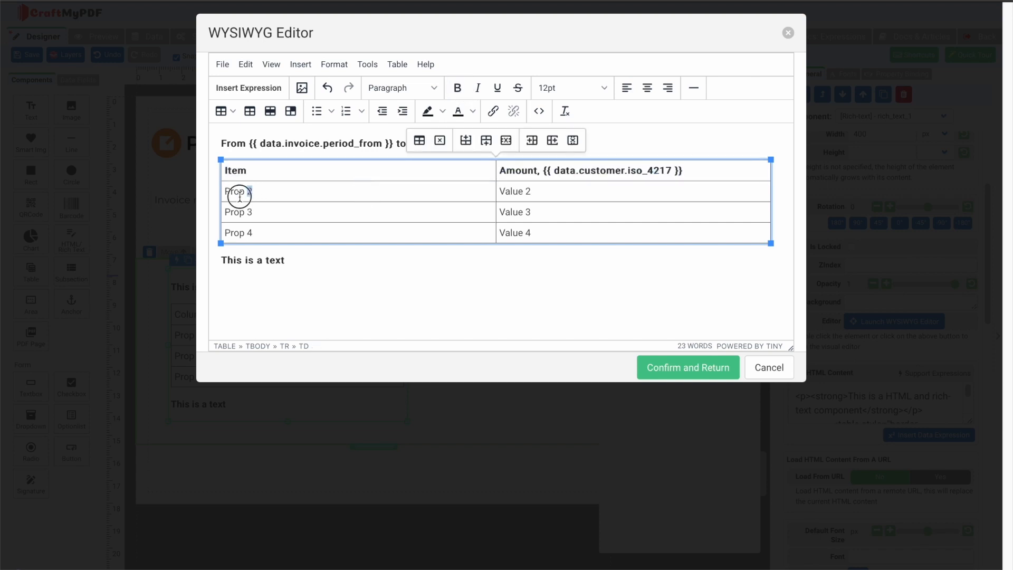
triple_click(237, 194)
text(red services)
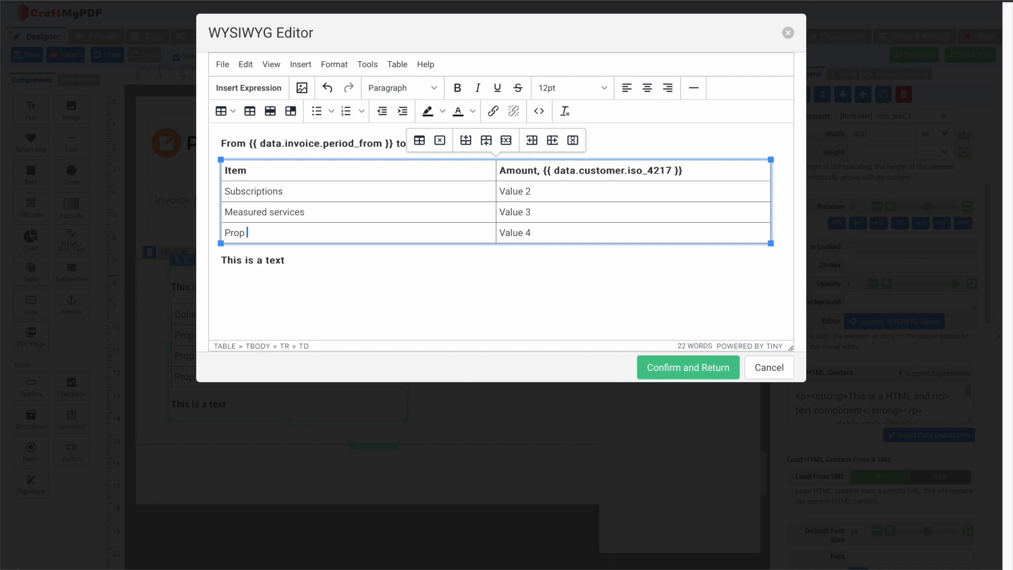
text(Manual charges)
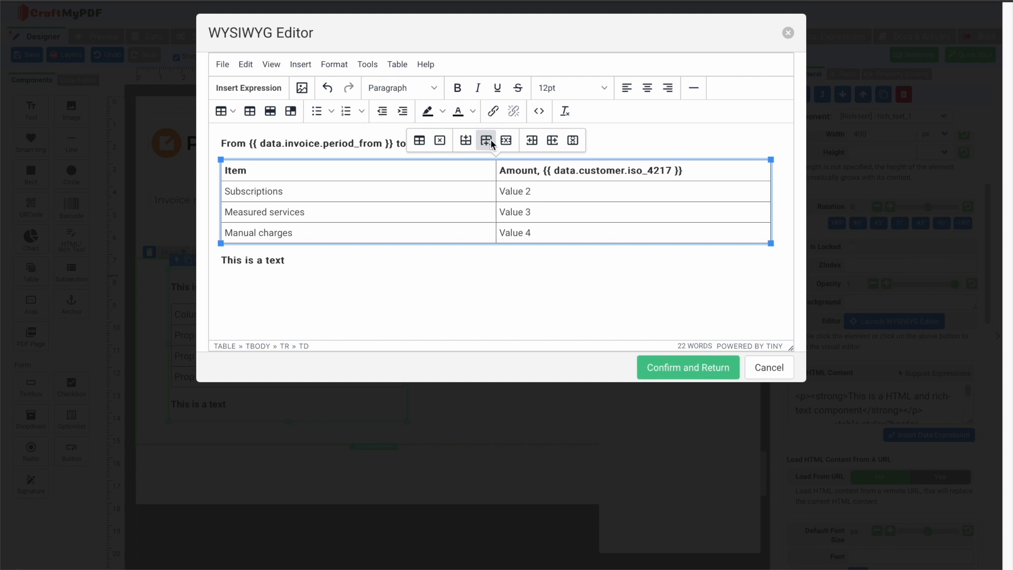
click(486, 140)
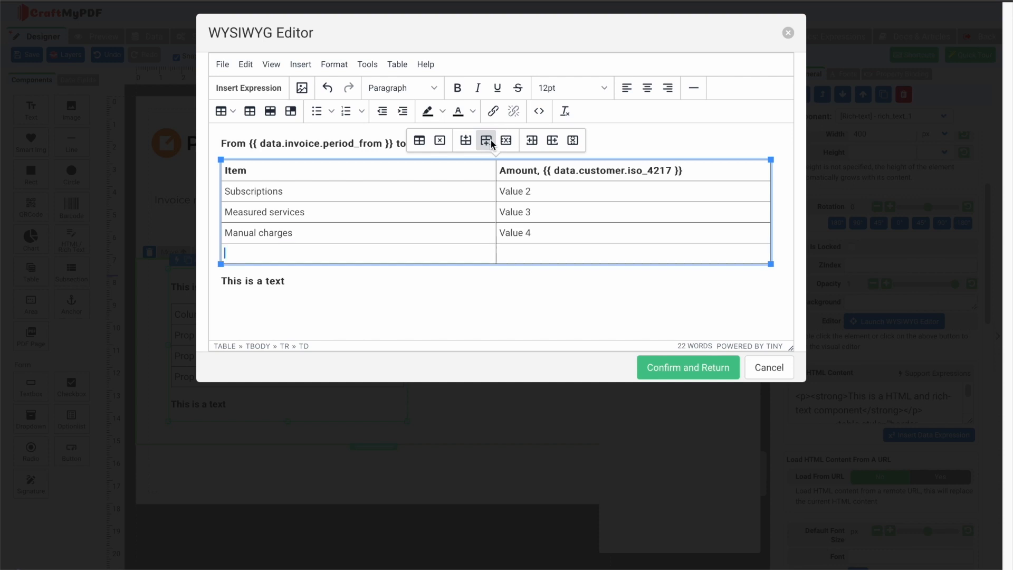
text(Payments)
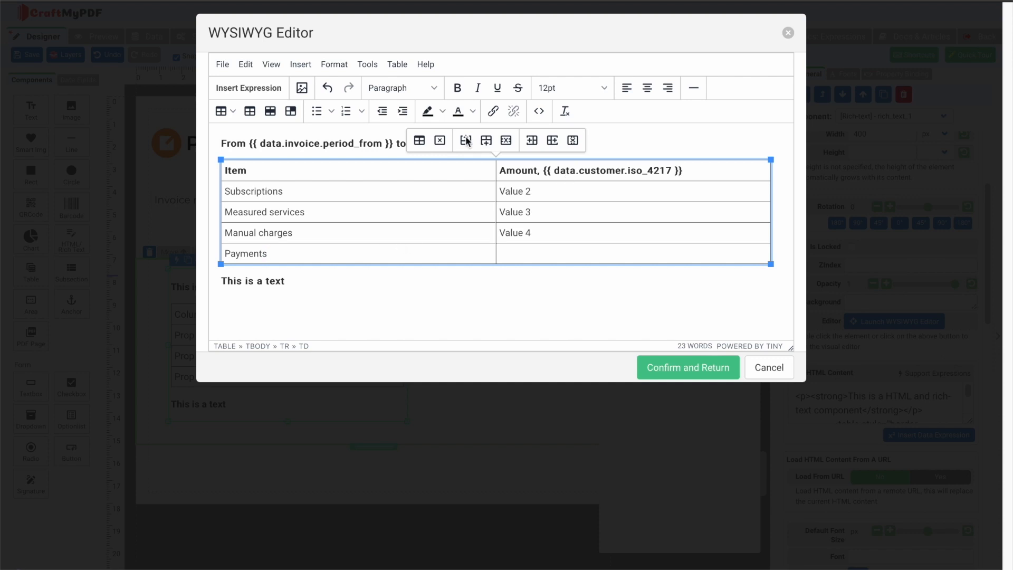
click(486, 145)
Fill the amount cells with the invoice's subscriptions, measured_services, manual_charges, payments and amount_net expressions, clear the sample text below, and confirm the editor content.
drag(500, 192, 539, 193)
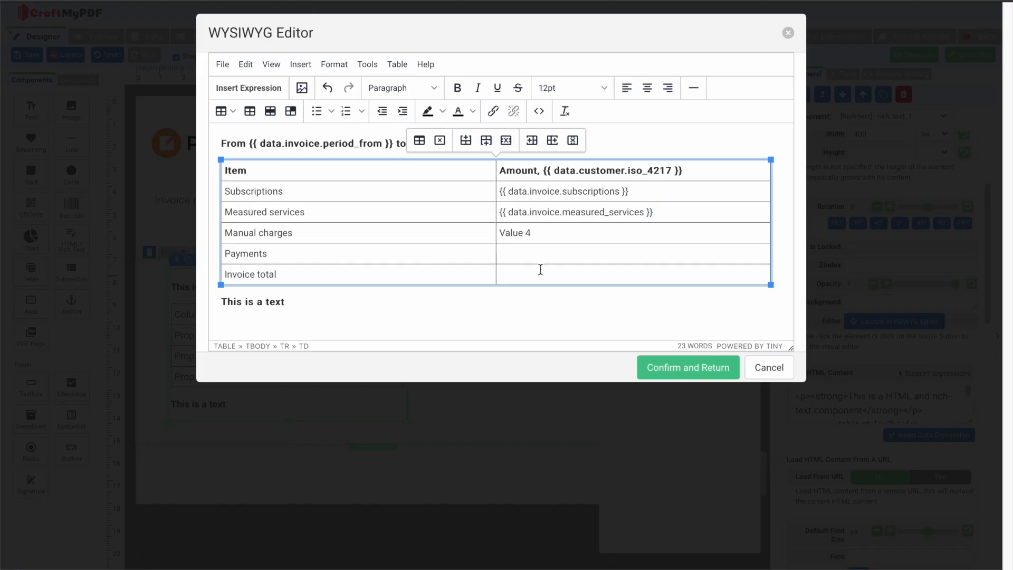
triple_click(536, 236)
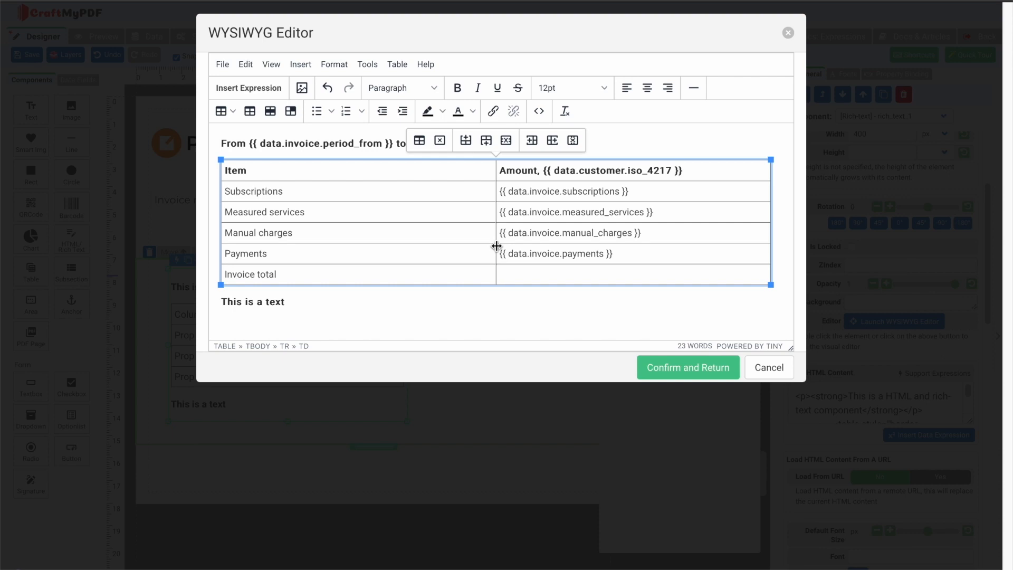
click(249, 88)
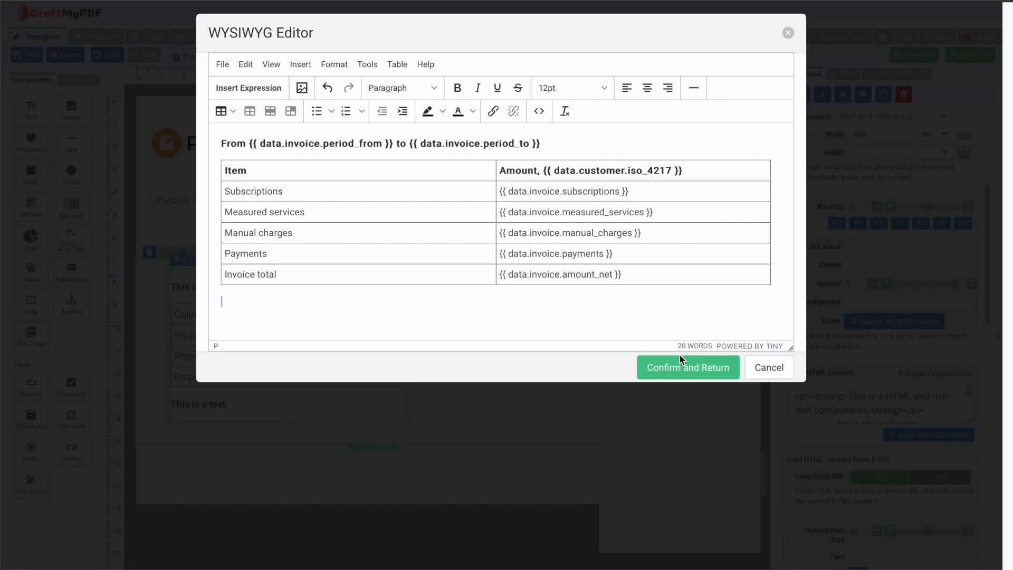
click(681, 367)
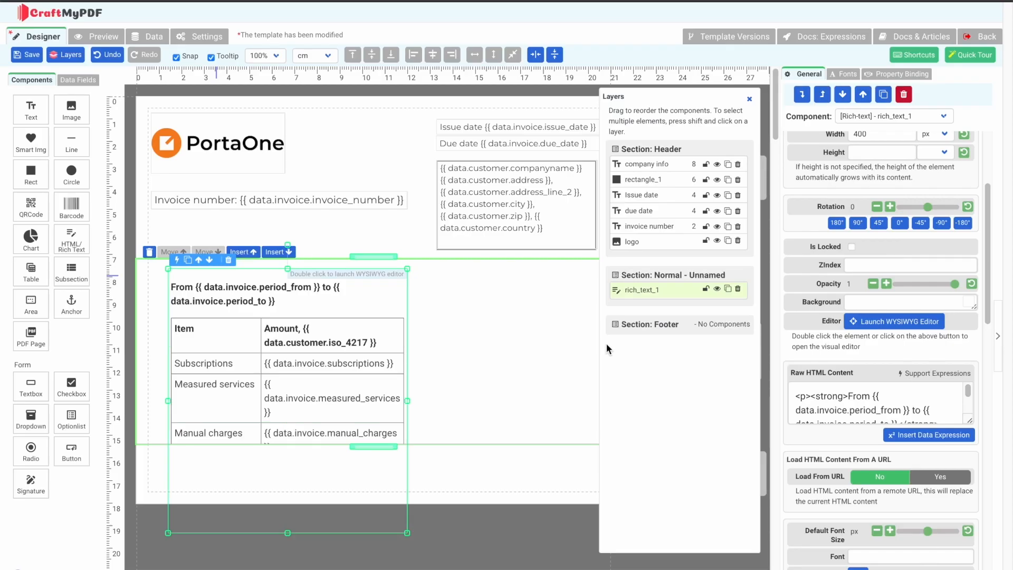
Widen the rich-text table component to 705 px and extend the normal section downward to contain it.
drag(406, 400, 588, 379)
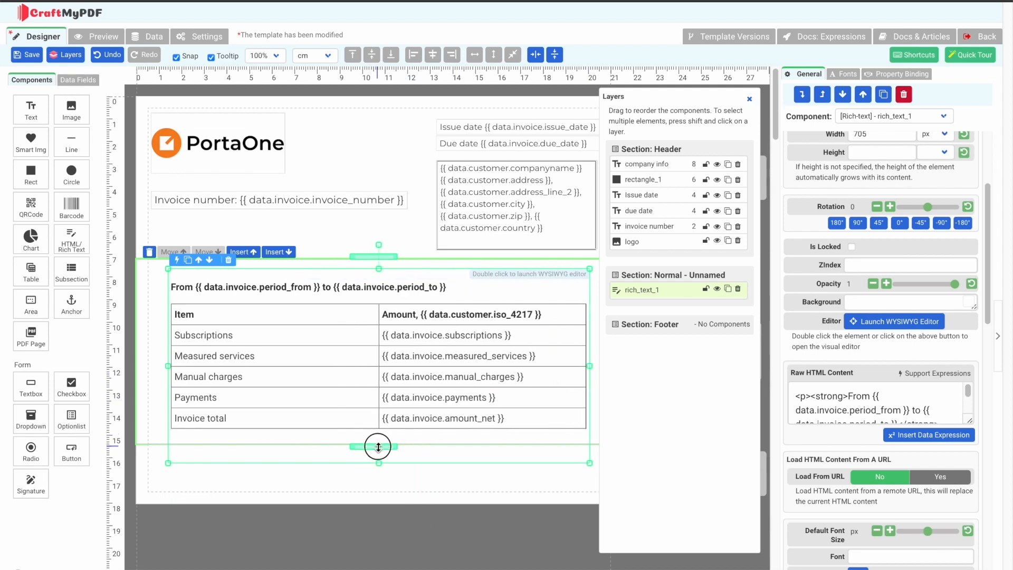
drag(378, 446, 378, 476)
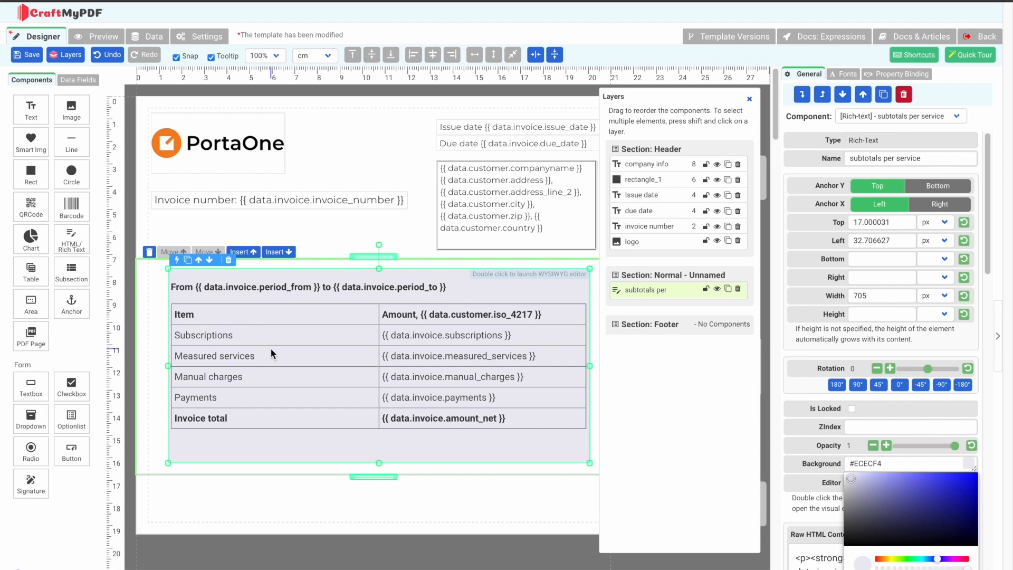
Add a "thank you" text component reading "Thank you for your business!" to the footer section.
click(424, 483)
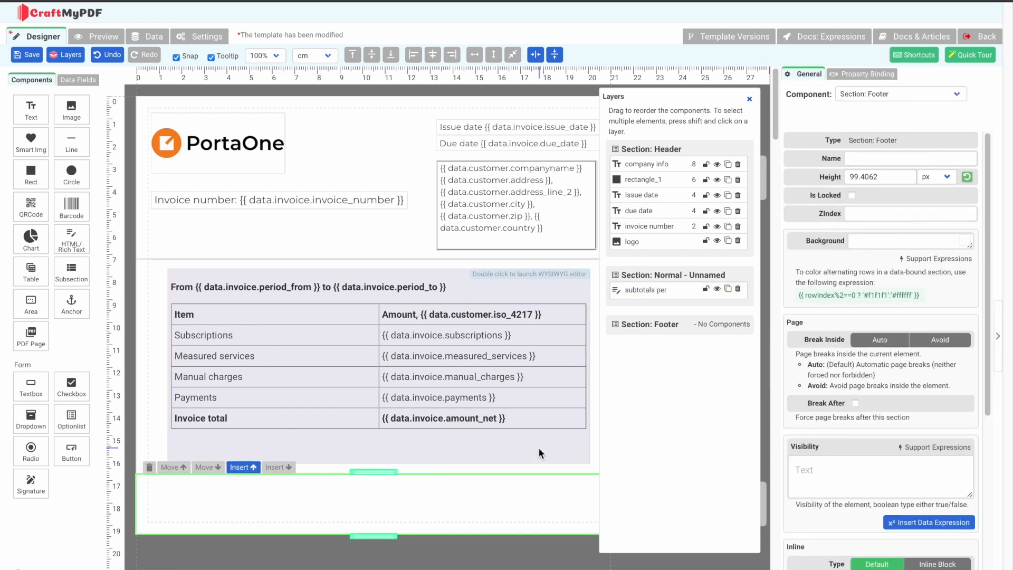
drag(33, 120, 280, 509)
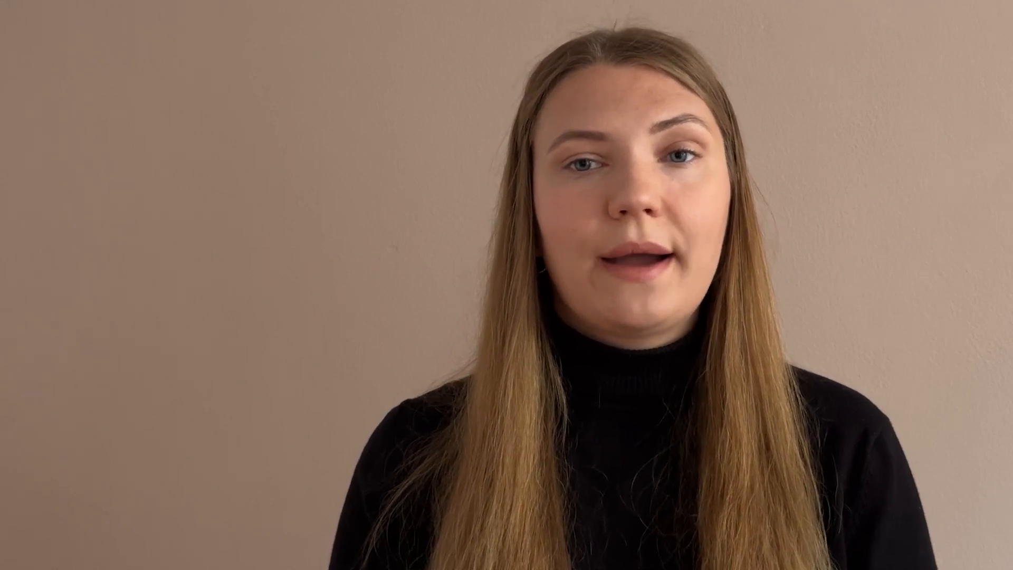
Add a second footer text named "page of pages" and insert the header/footer expression {{ sys.pageNumber }} as its content.
drag(30, 109, 454, 500)
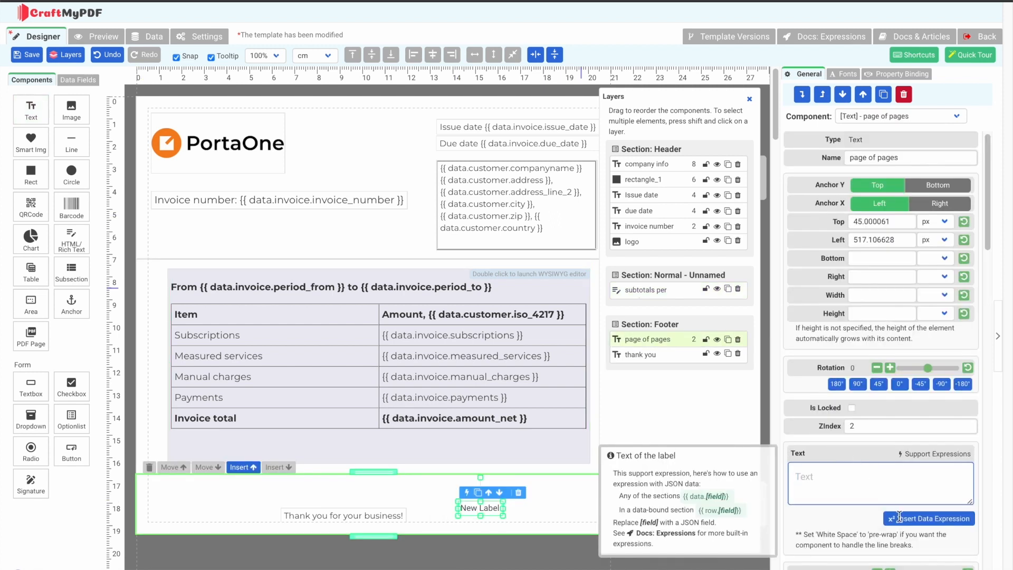
click(902, 520)
click(648, 99)
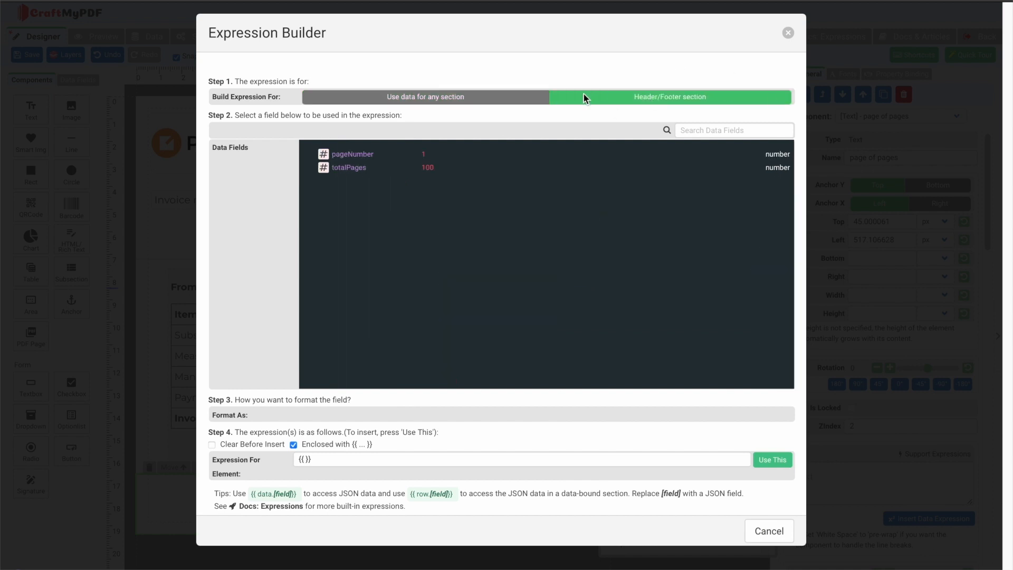
click(352, 154)
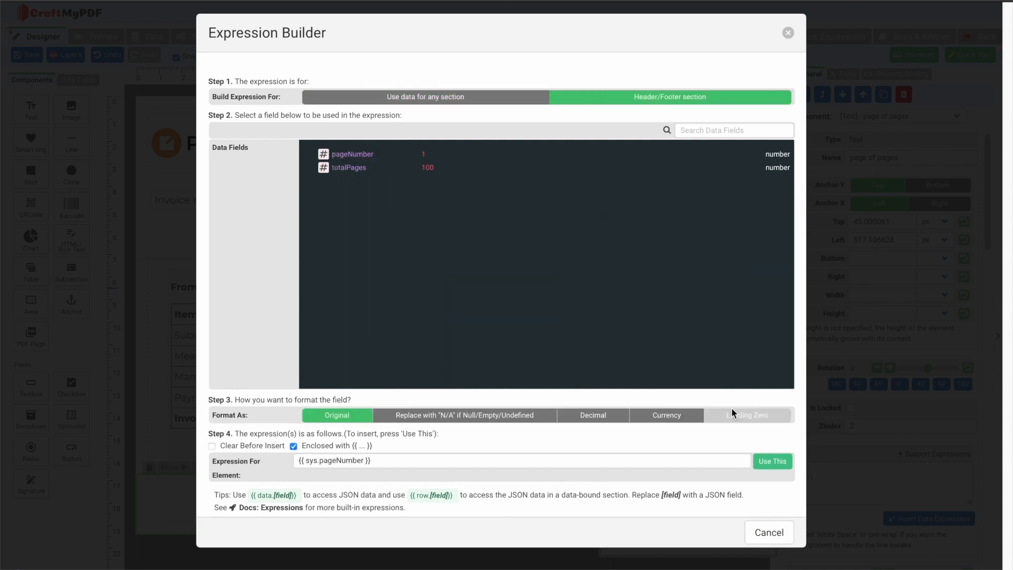
click(762, 460)
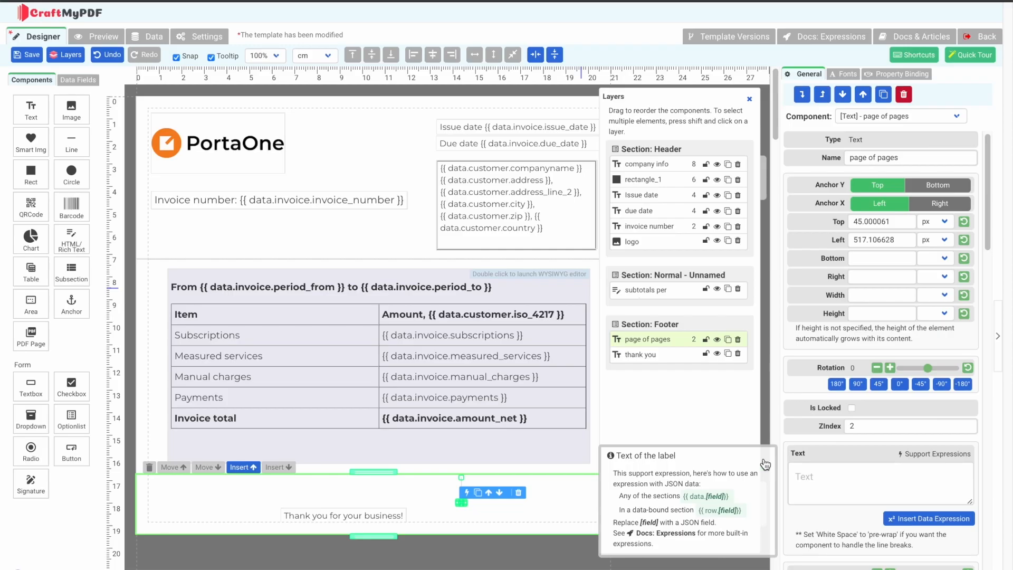
Append "of {{ sys.totalPages }}" to the page number text using the header/footer section expression.
click(892, 475)
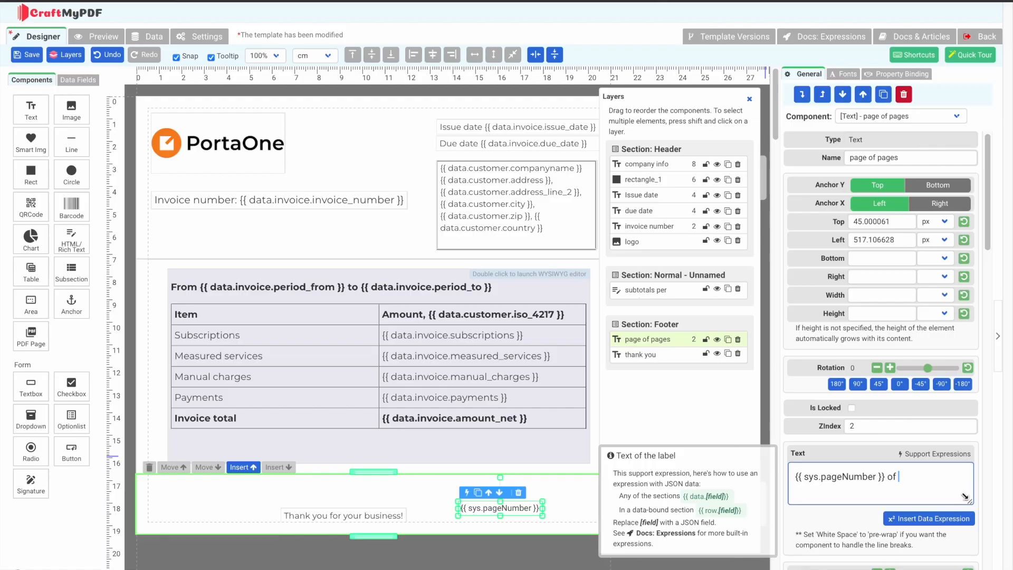
click(940, 517)
click(659, 98)
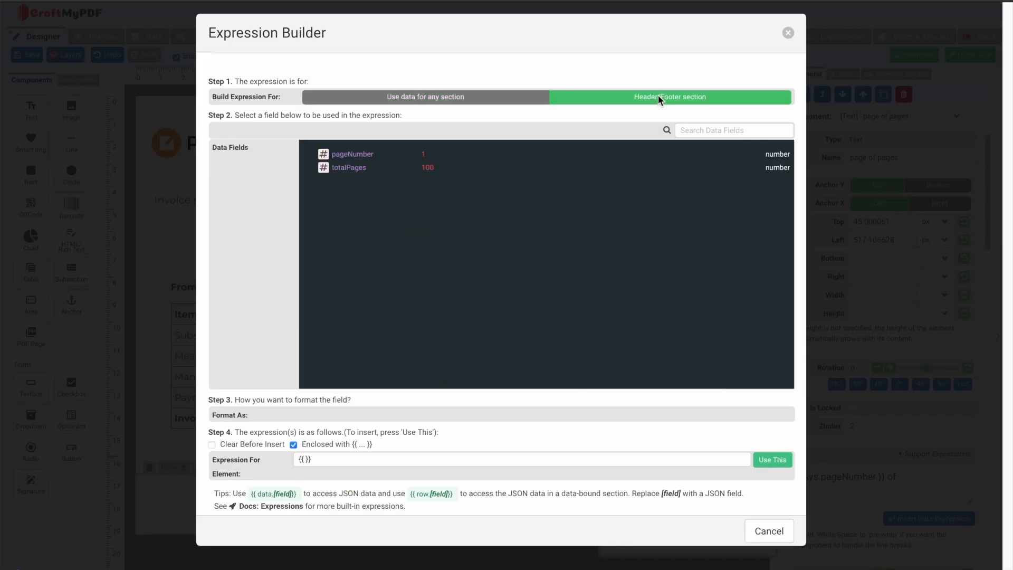
click(396, 168)
click(773, 459)
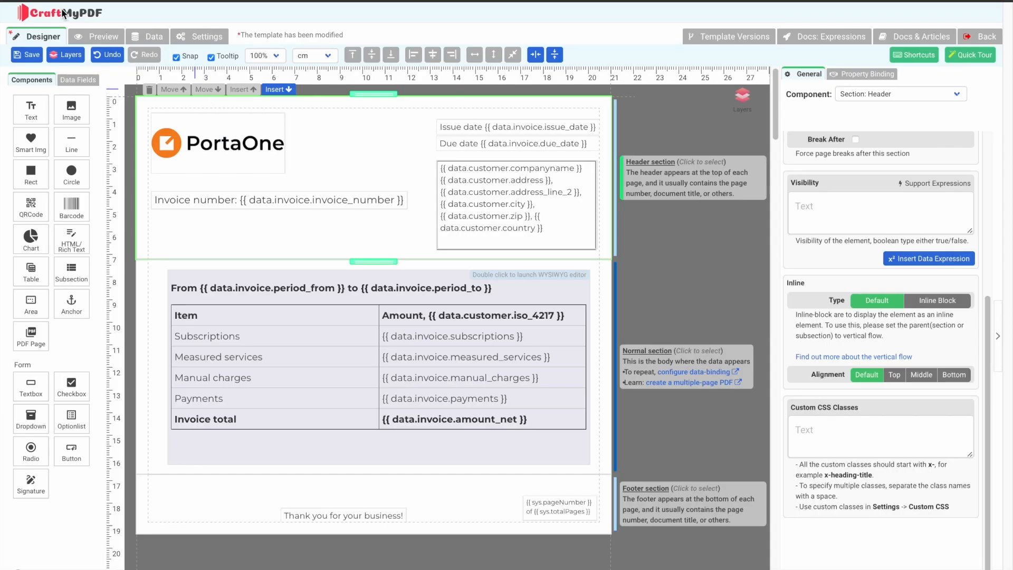
Preview the finished invoice template with its sample data from header to footer.
click(110, 38)
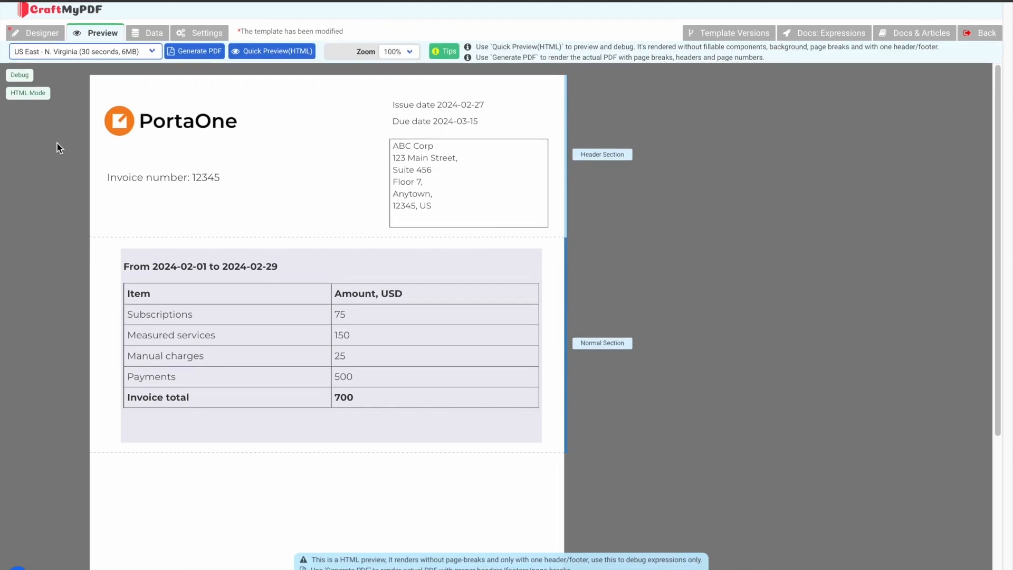
scroll(164, 289, down, 5)
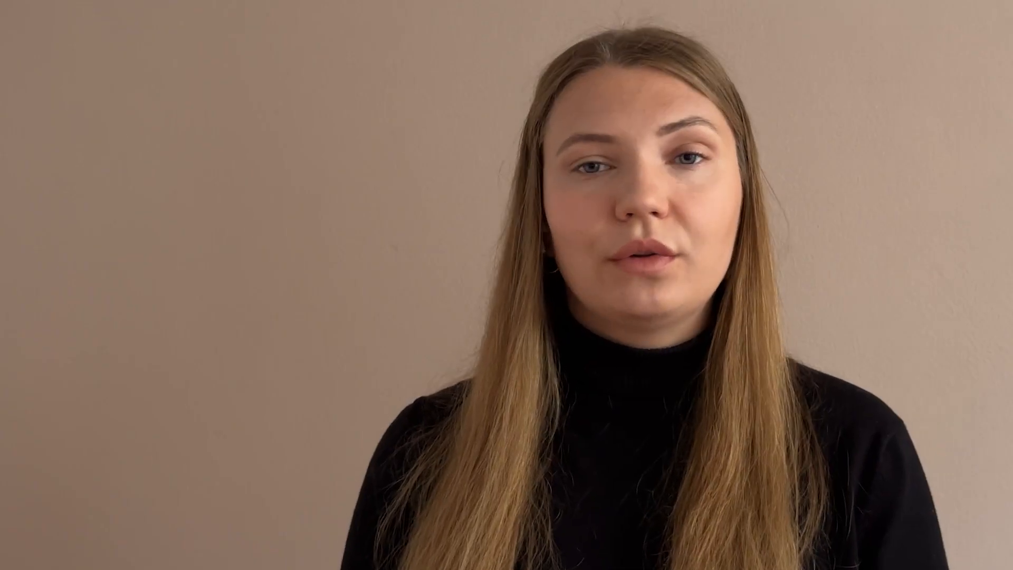